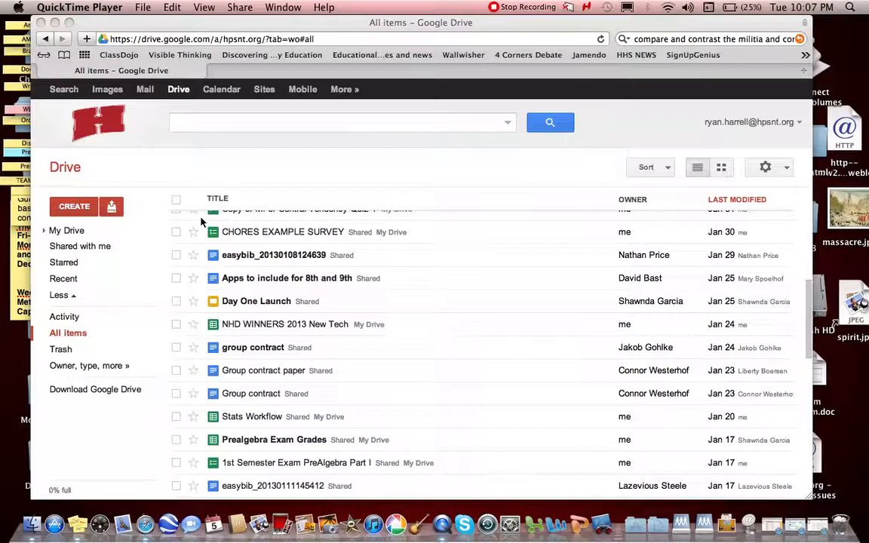
- Open the CHORES EXAMPLE SURVEY spreadsheet and look through its survey responses
{"action": "left_click", "coordinate": [236, 237]}
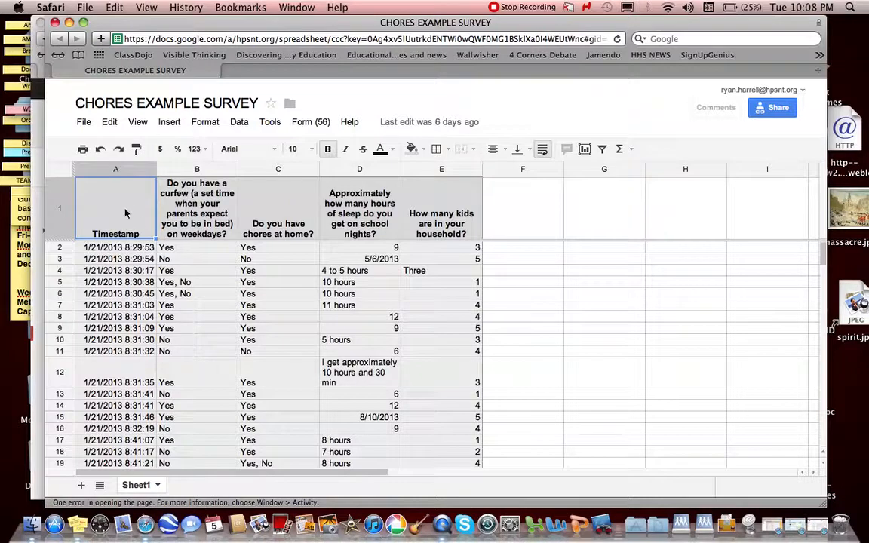
{"action": "scroll", "coordinate": [126, 335], "scroll_direction": "down", "scroll_amount": 1}
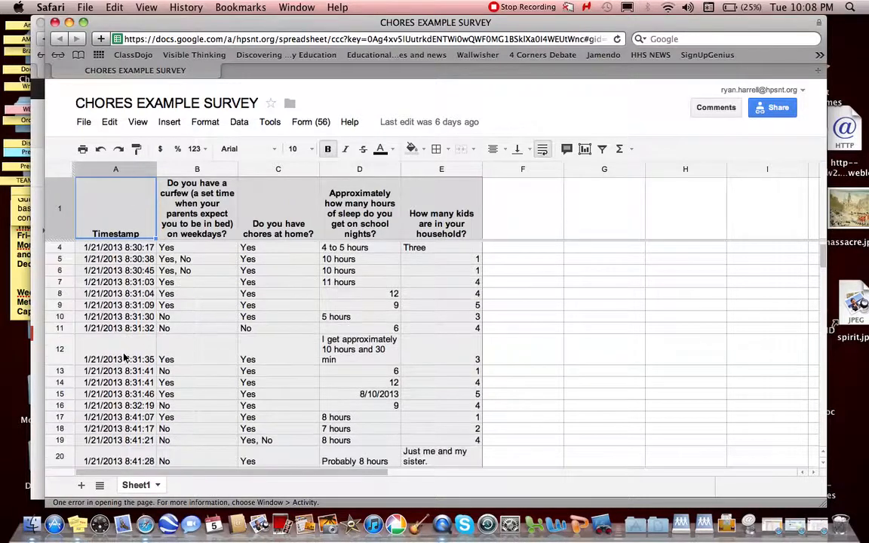
{"action": "scroll", "coordinate": [139, 311], "scroll_direction": "up", "scroll_amount": 1}
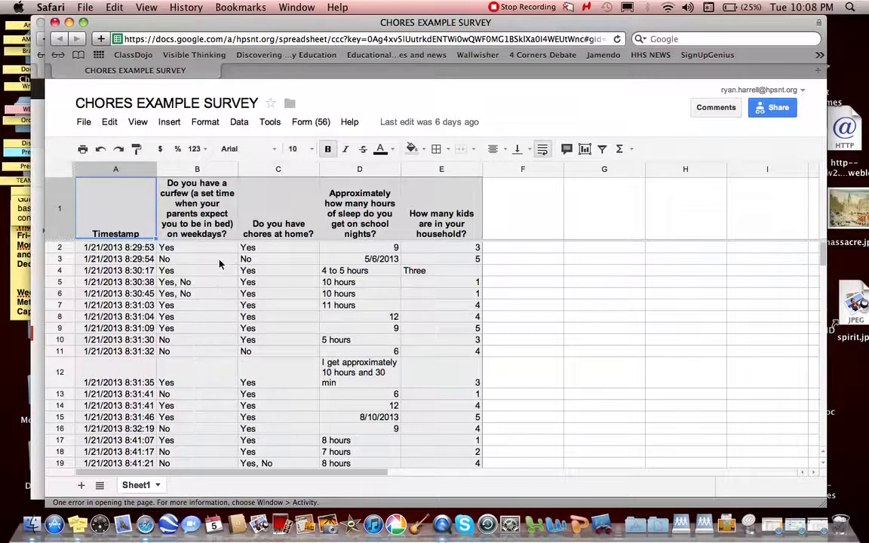
{"action": "scroll", "coordinate": [223, 295], "scroll_direction": "down", "scroll_amount": 8}
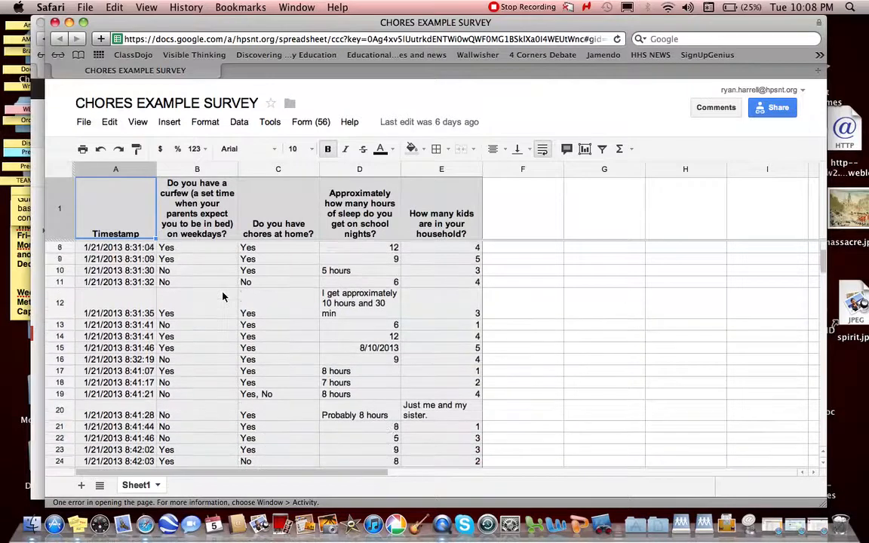
{"action": "scroll", "coordinate": [223, 296], "scroll_direction": "down", "scroll_amount": 12}
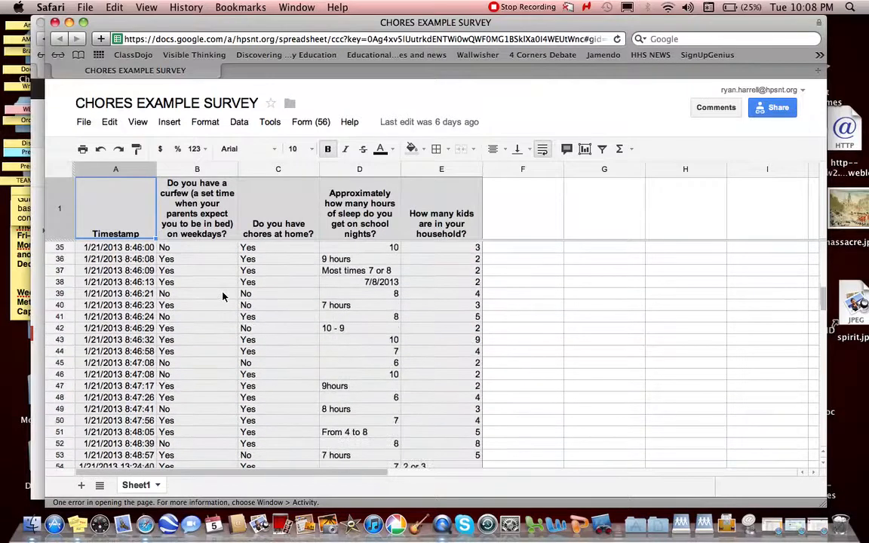
{"action": "scroll", "coordinate": [223, 295], "scroll_direction": "up", "scroll_amount": 20}
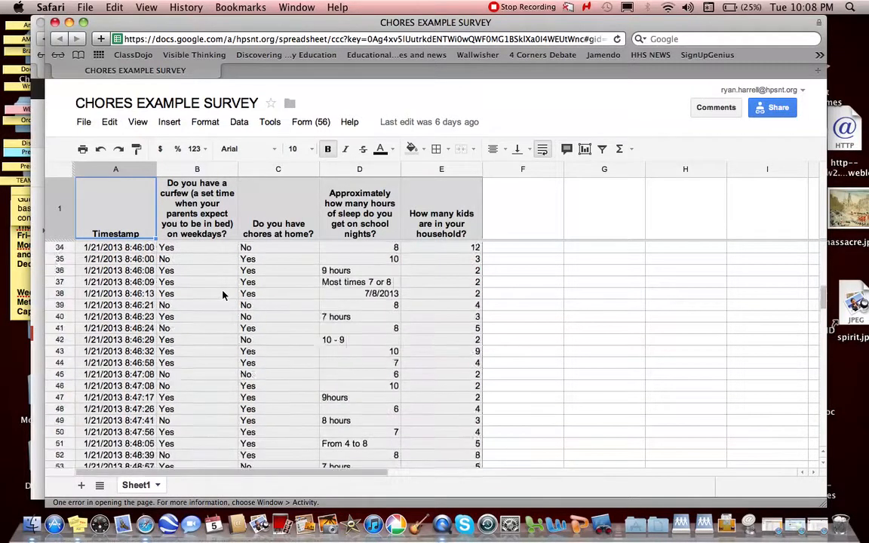
{"action": "scroll", "coordinate": [224, 296], "scroll_direction": "up", "scroll_amount": 1}
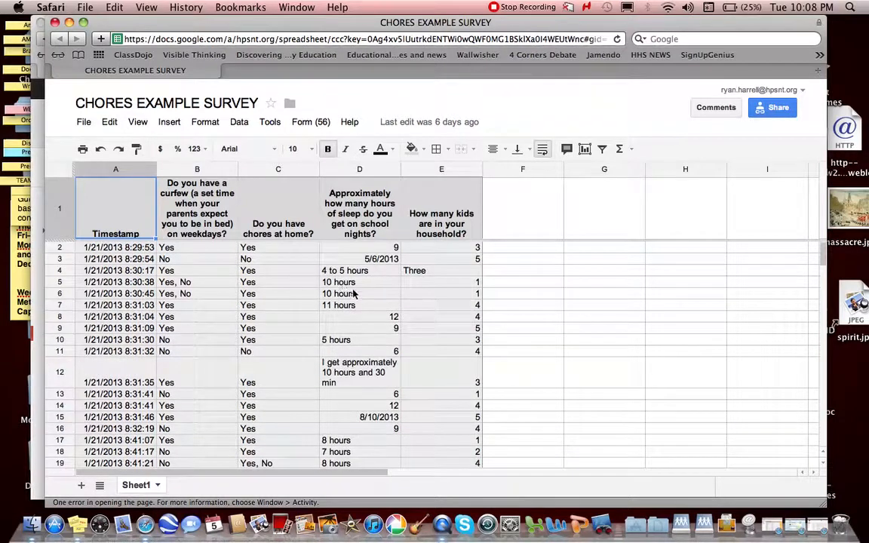
- Replace the sleep-hours answers with plain numbers: 10 in D5, 10 in D6 and 11 in D7
{"action": "left_click", "coordinate": [335, 282]}
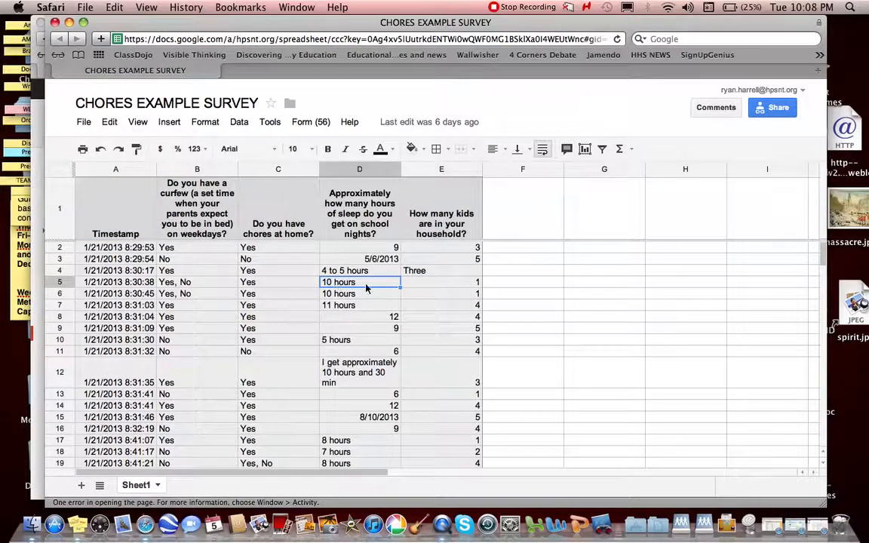
{"action": "type", "text": "1"}
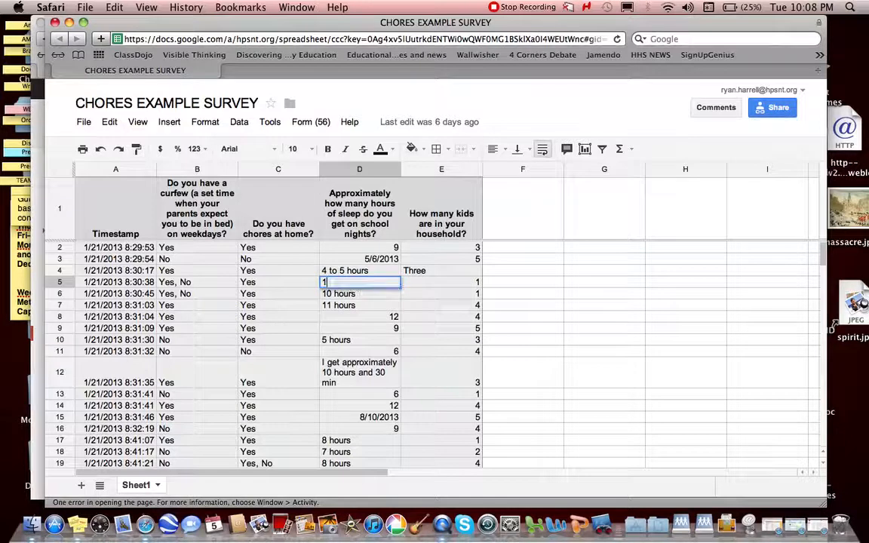
{"action": "type", "text": "0"}
{"action": "key", "text": "Return"}
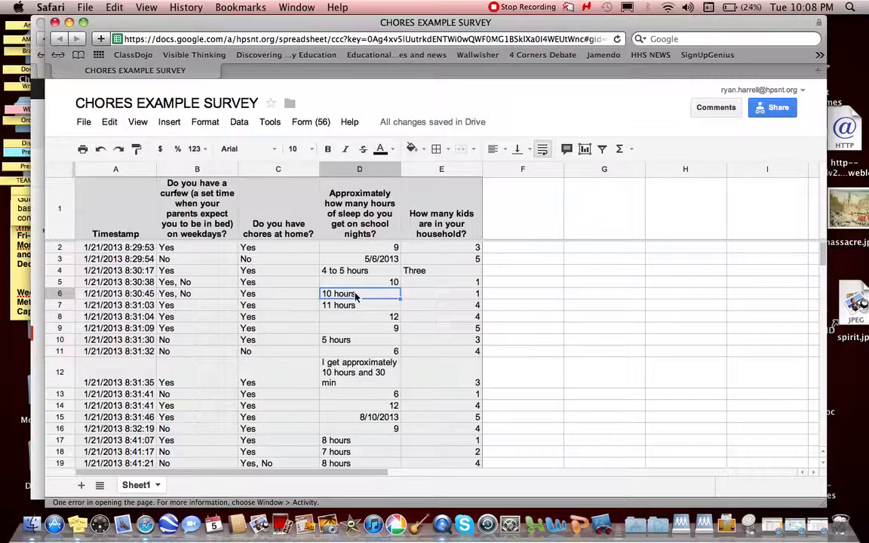
{"action": "type", "text": "10"}
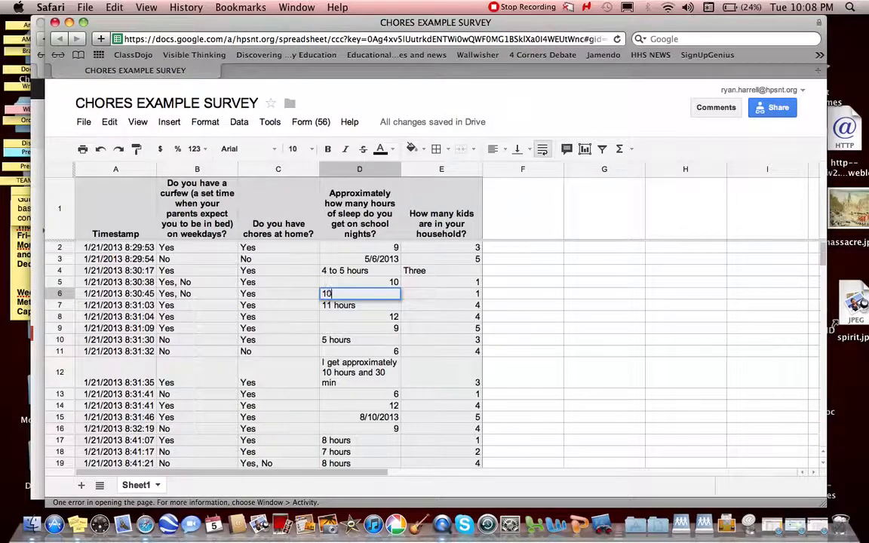
{"action": "key", "text": "Return"}
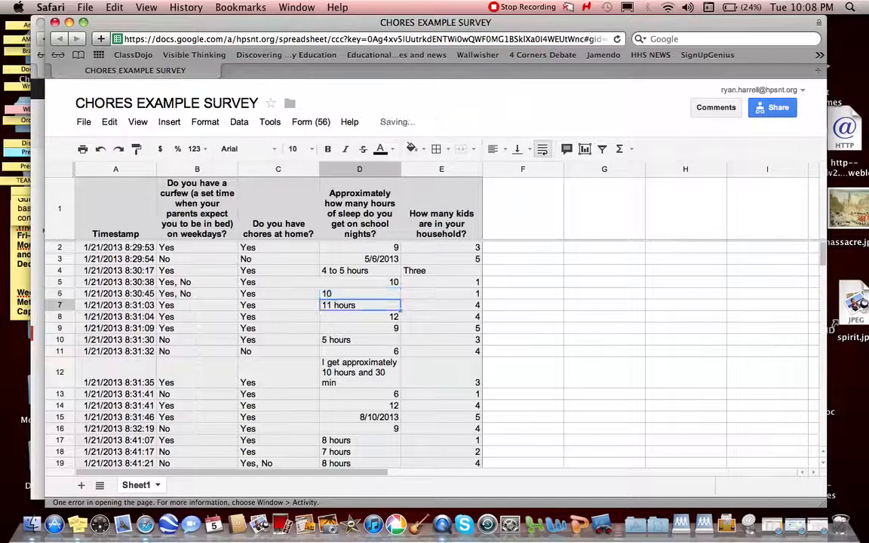
{"action": "type", "text": "11"}
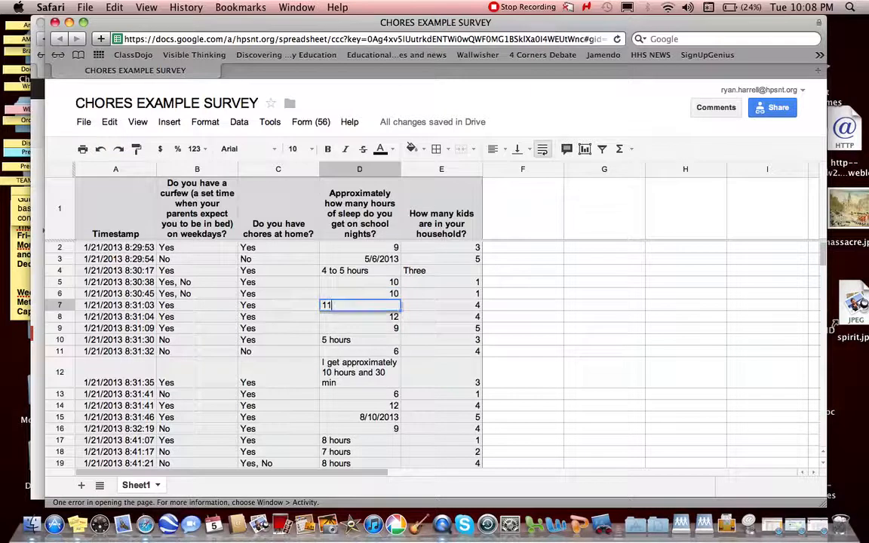
{"action": "key", "text": "Return"}
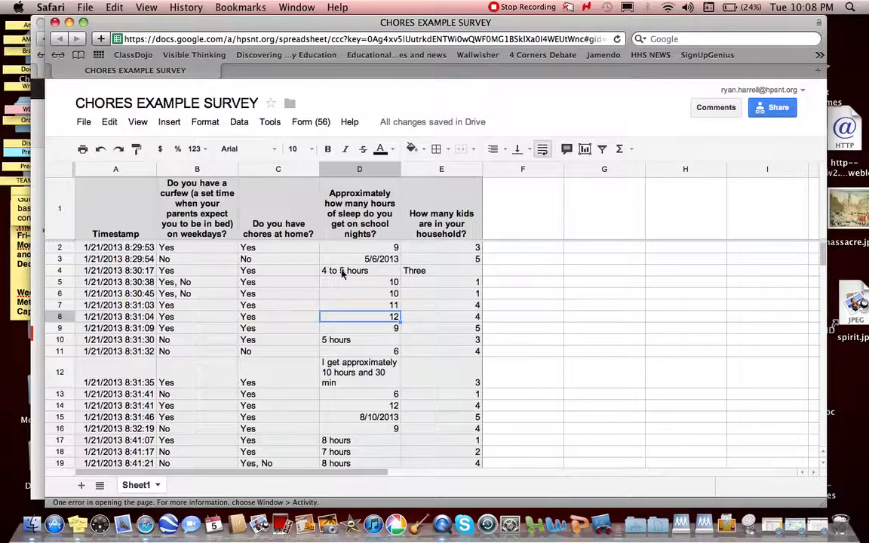
- Delete row 4, the response with "4 to 5 hours" as its sleep answer
{"action": "left_click", "coordinate": [342, 273]}
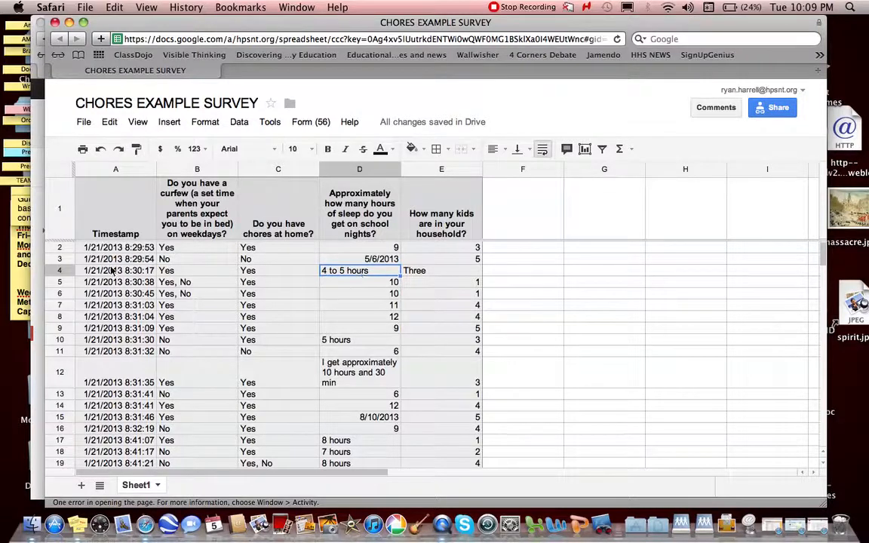
{"action": "left_click", "coordinate": [59, 270]}
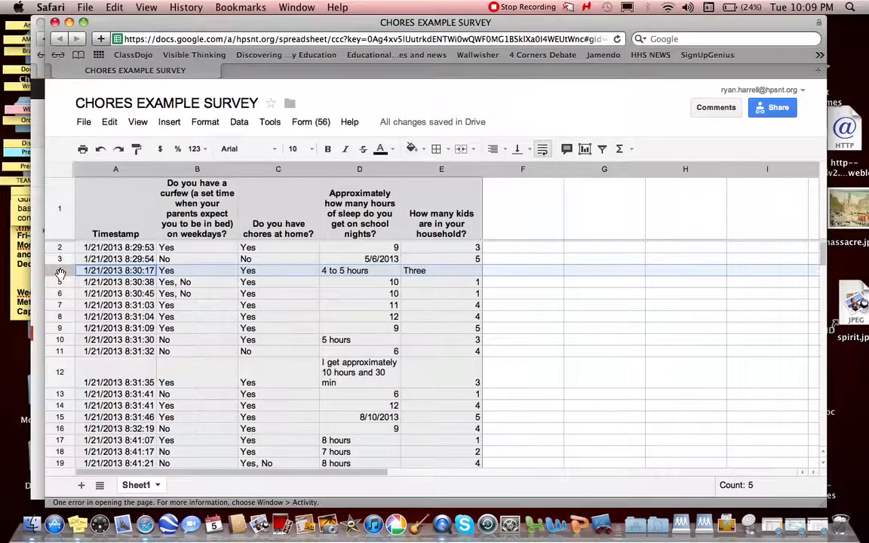
{"action": "left_click", "coordinate": [108, 123]}
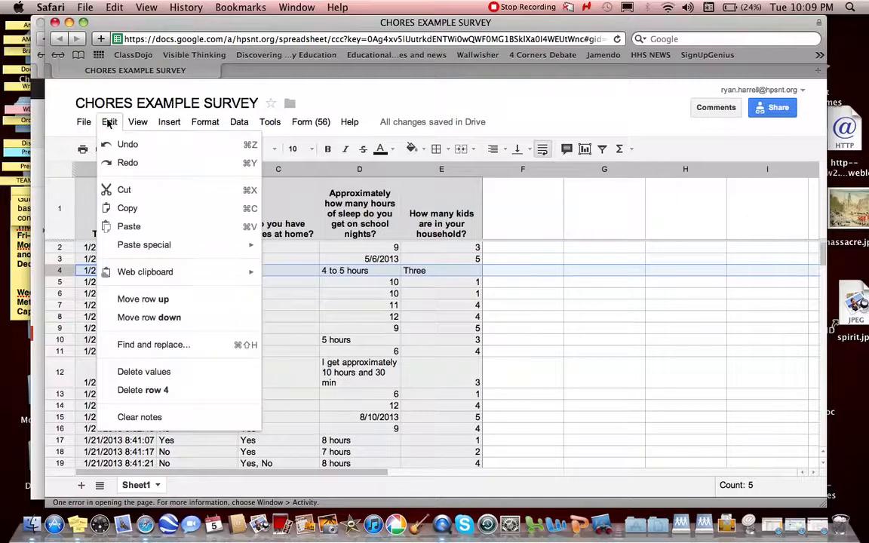
{"action": "left_click", "coordinate": [133, 390]}
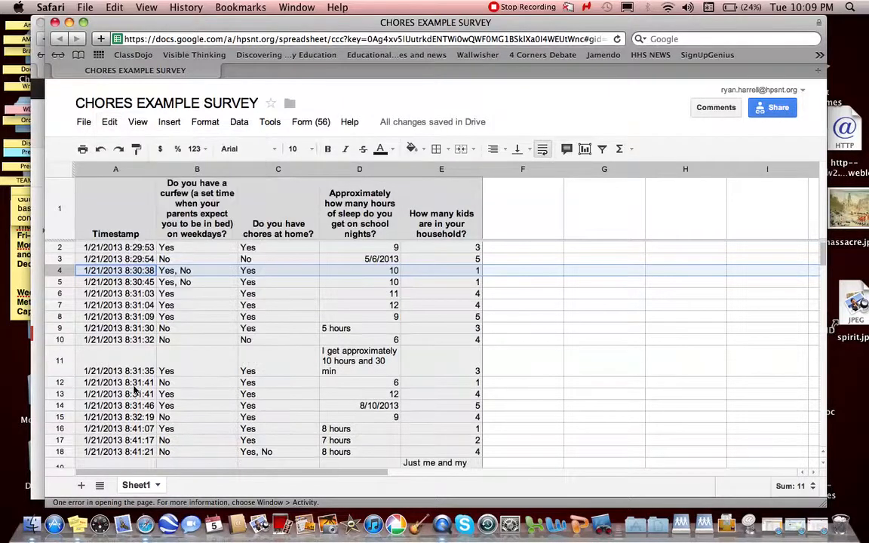
- Delete row 3, the response with a date in the sleep-hours column
{"action": "left_click", "coordinate": [376, 260]}
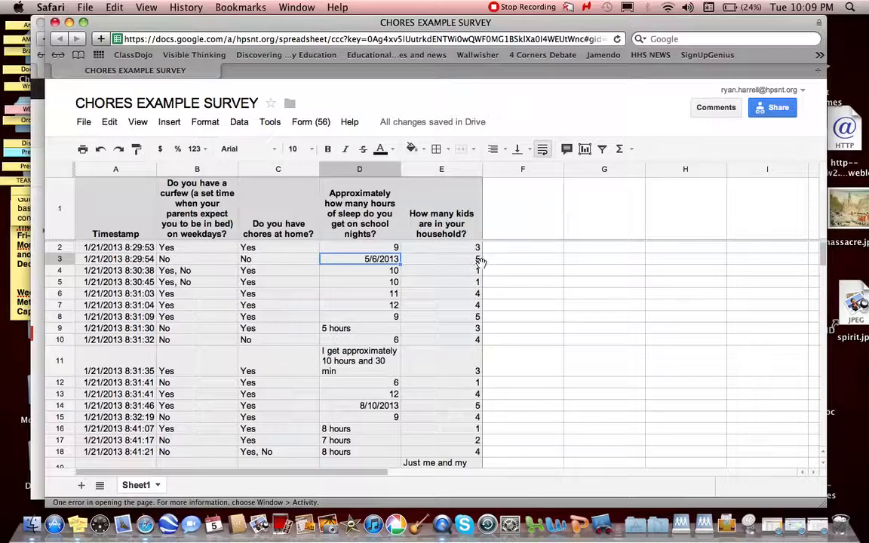
{"action": "left_click", "coordinate": [60, 258]}
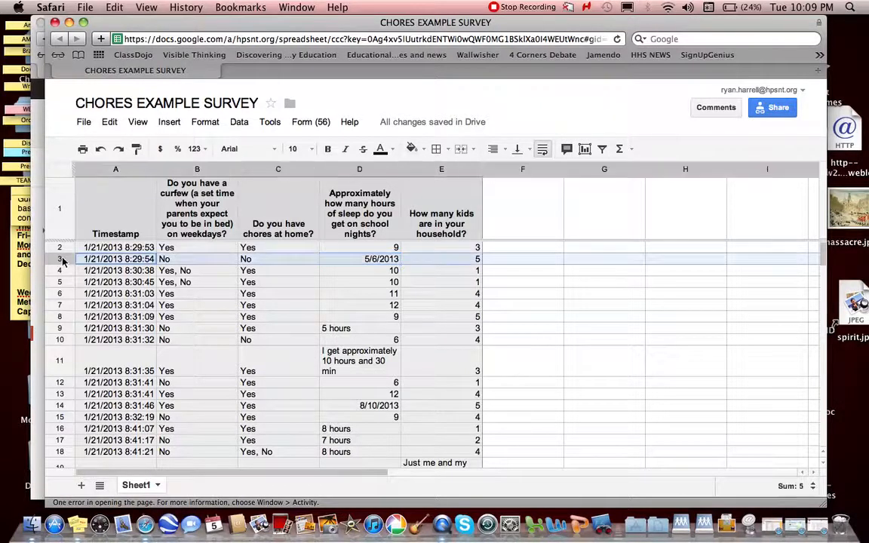
{"action": "left_click", "coordinate": [109, 123]}
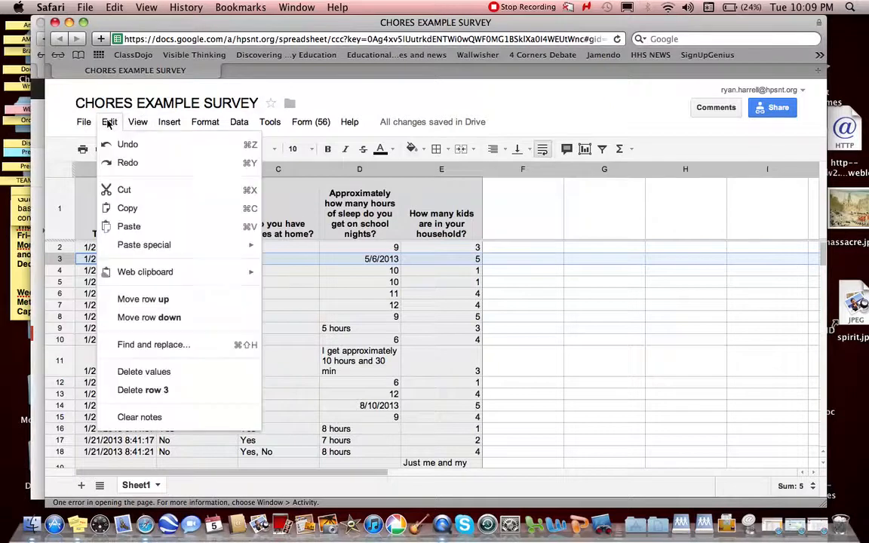
{"action": "left_click", "coordinate": [149, 391]}
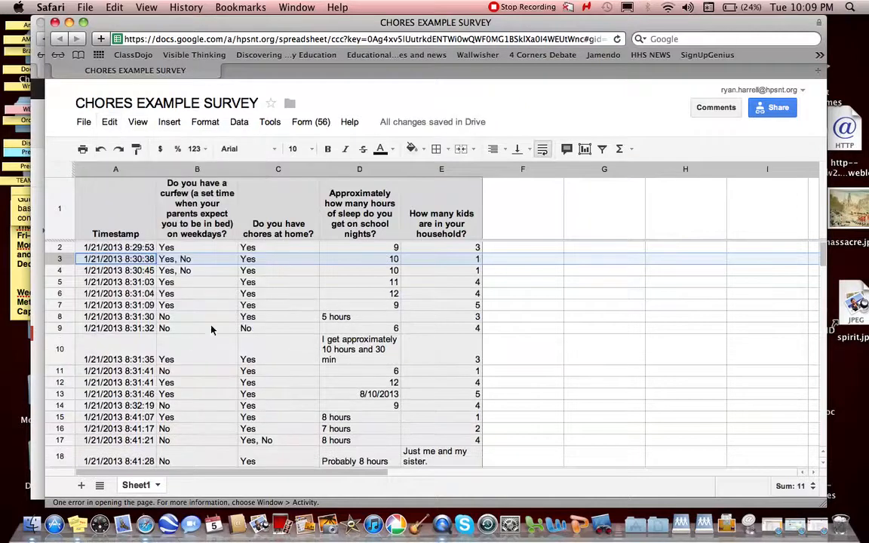
- Replace the sleep-hours answer in D8 with the plain number 5
{"action": "left_click", "coordinate": [359, 320]}
{"action": "type", "text": "5"}
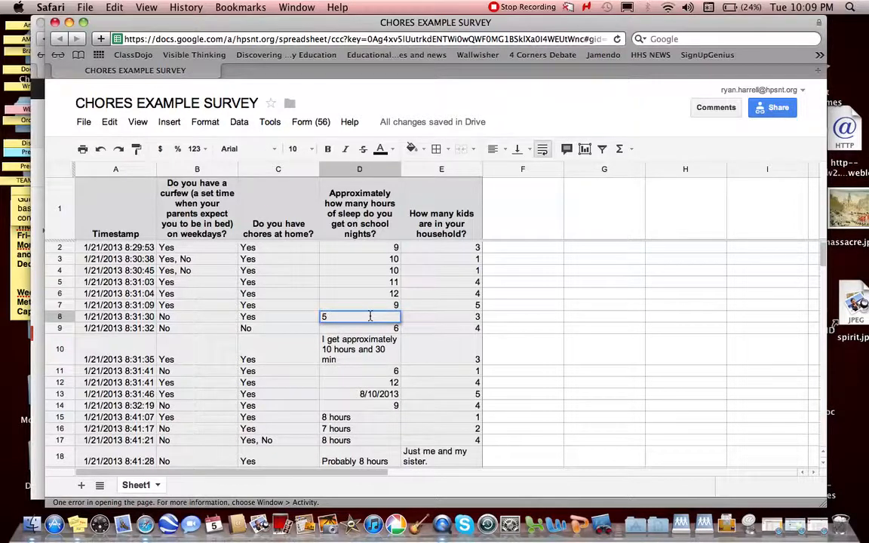
{"action": "key", "text": "Return"}
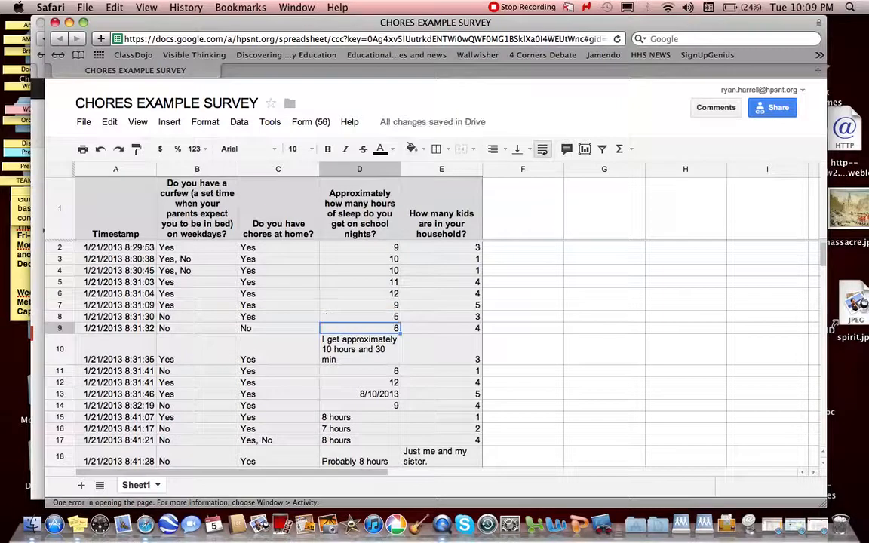
- Look through the remaining responses for sleep-hours and household answers that are not plain numbers
{"action": "scroll", "coordinate": [360, 430], "scroll_direction": "down", "scroll_amount": 5}
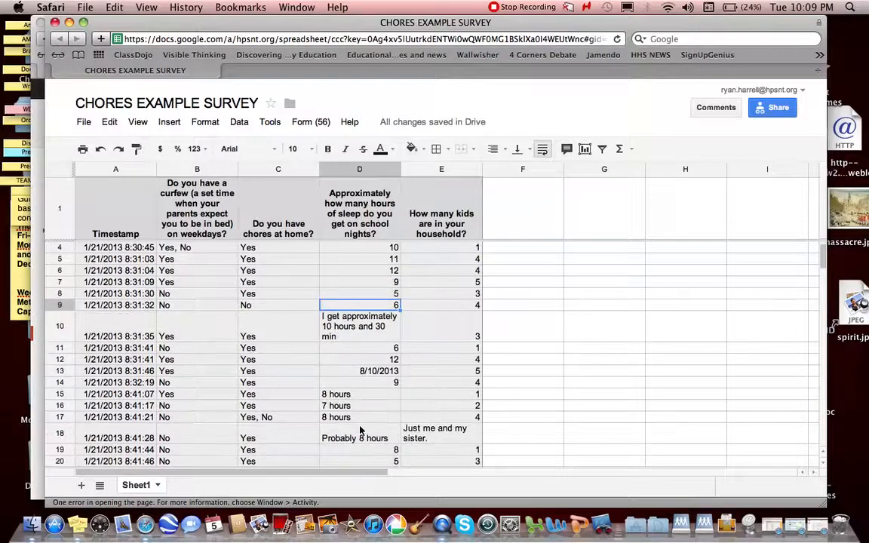
{"action": "scroll", "coordinate": [432, 442], "scroll_direction": "down", "scroll_amount": 2}
{"action": "scroll", "coordinate": [431, 442], "scroll_direction": "up", "scroll_amount": 2}
{"action": "scroll", "coordinate": [431, 442], "scroll_direction": "down", "scroll_amount": 5}
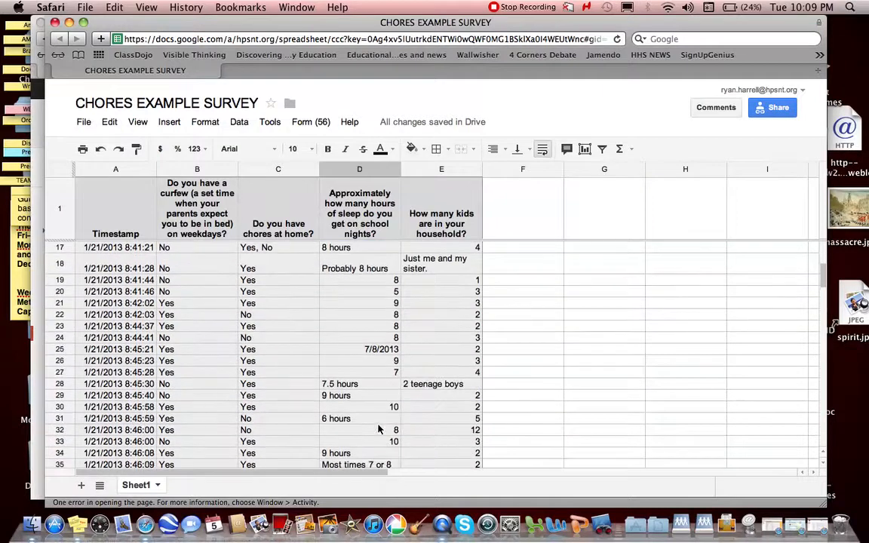
{"action": "scroll", "coordinate": [378, 429], "scroll_direction": "down", "scroll_amount": 2}
{"action": "scroll", "coordinate": [379, 429], "scroll_direction": "up", "scroll_amount": 6}
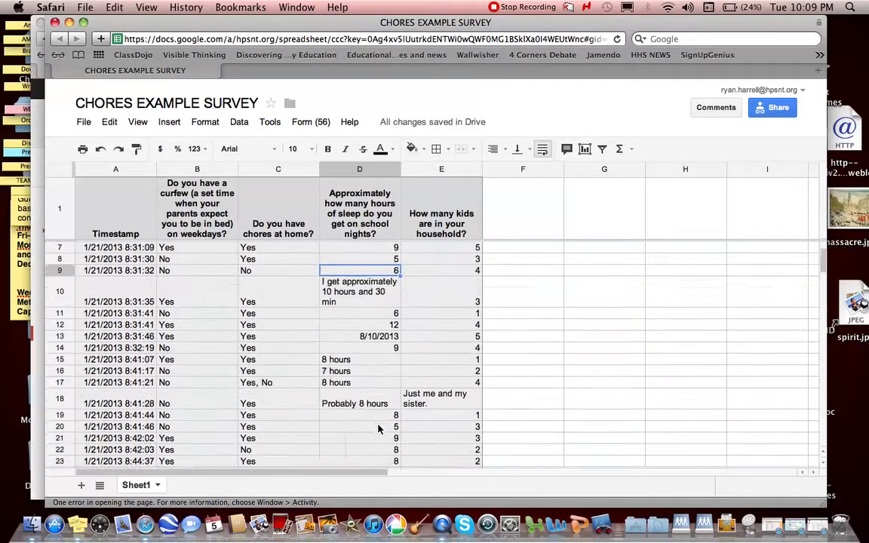
{"action": "scroll", "coordinate": [378, 429], "scroll_direction": "up", "scroll_amount": 3}
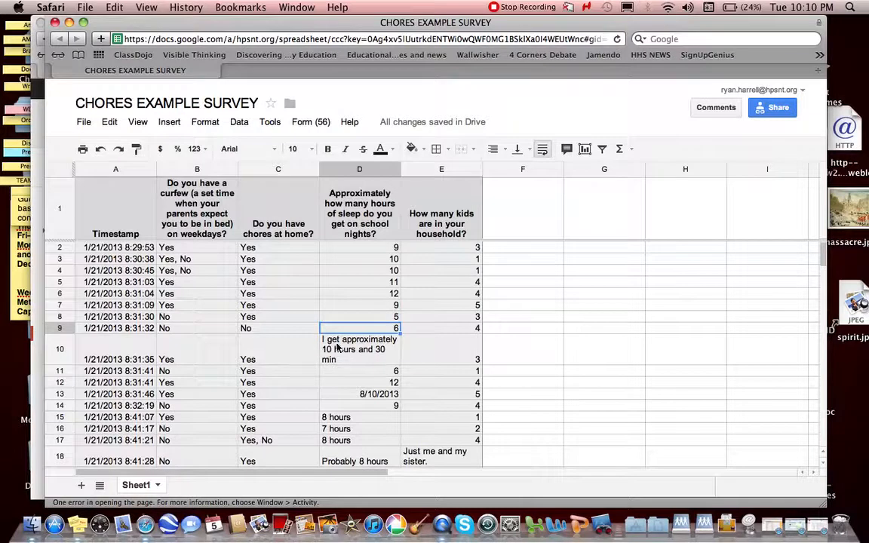
- Copy columns B through E, containing all the survey questions and answers without the timestamps
{"action": "left_click", "coordinate": [509, 349]}
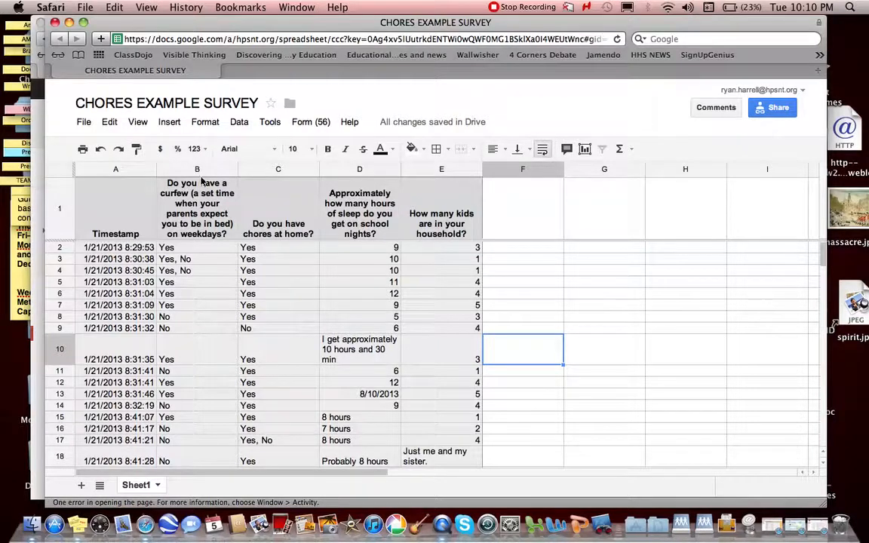
{"action": "left_click_drag", "start_coordinate": [201, 169], "coordinate": [423, 183]}
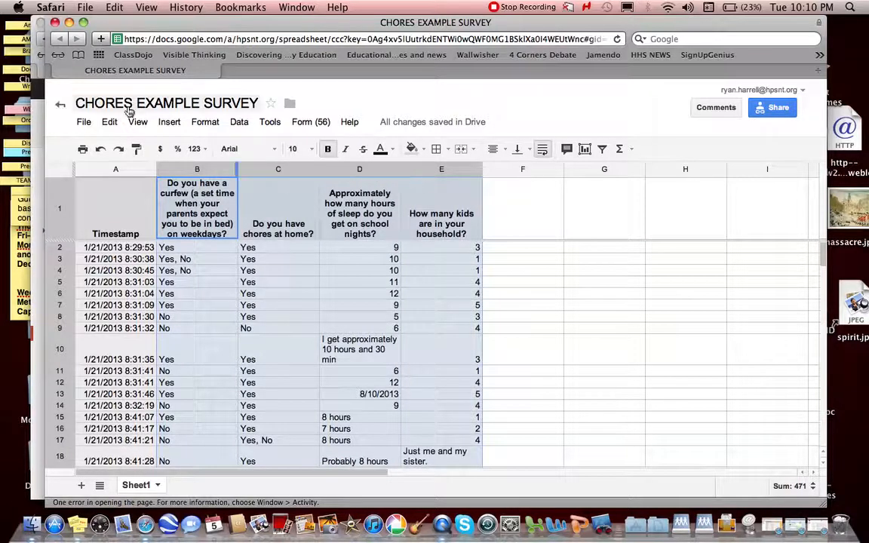
{"action": "left_click", "coordinate": [83, 122]}
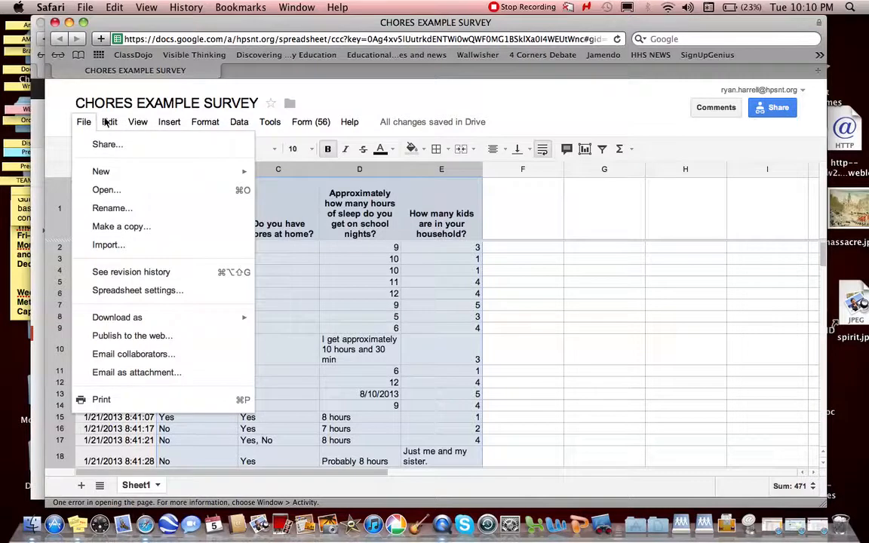
{"action": "mouse_move", "coordinate": [109, 121]}
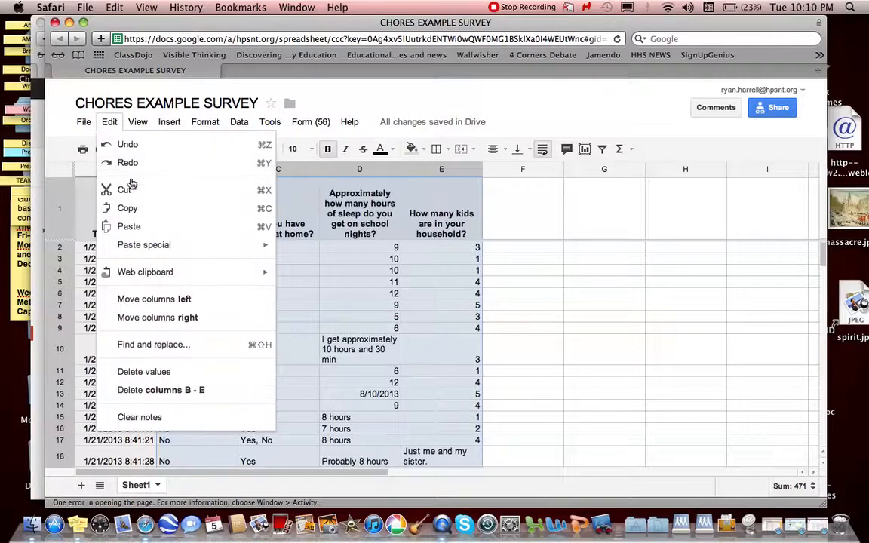
{"action": "left_click", "coordinate": [135, 214]}
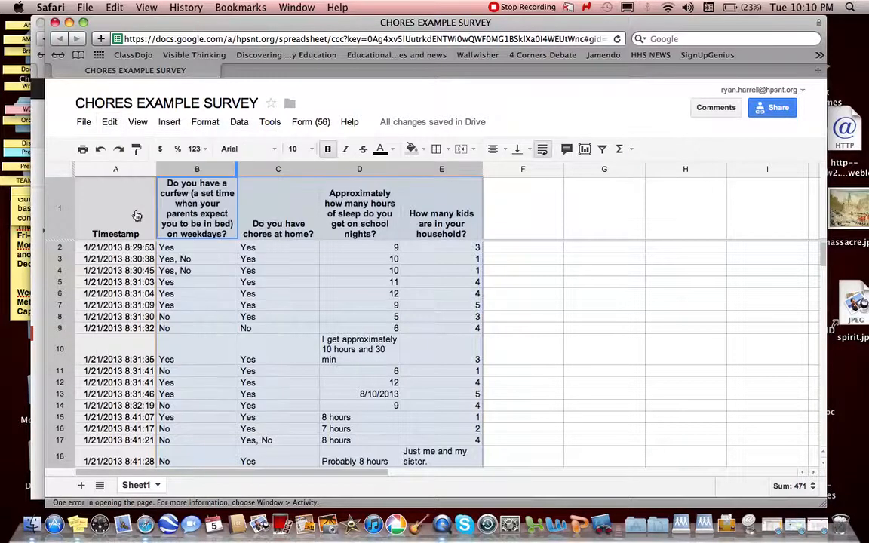
- Create a new blank spreadsheet from the survey file
{"action": "left_click", "coordinate": [85, 123]}
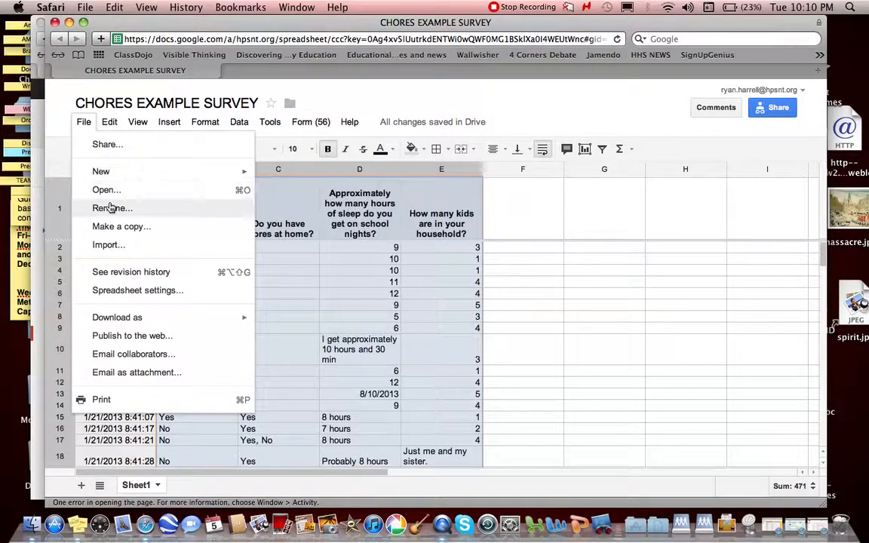
{"action": "mouse_move", "coordinate": [108, 179]}
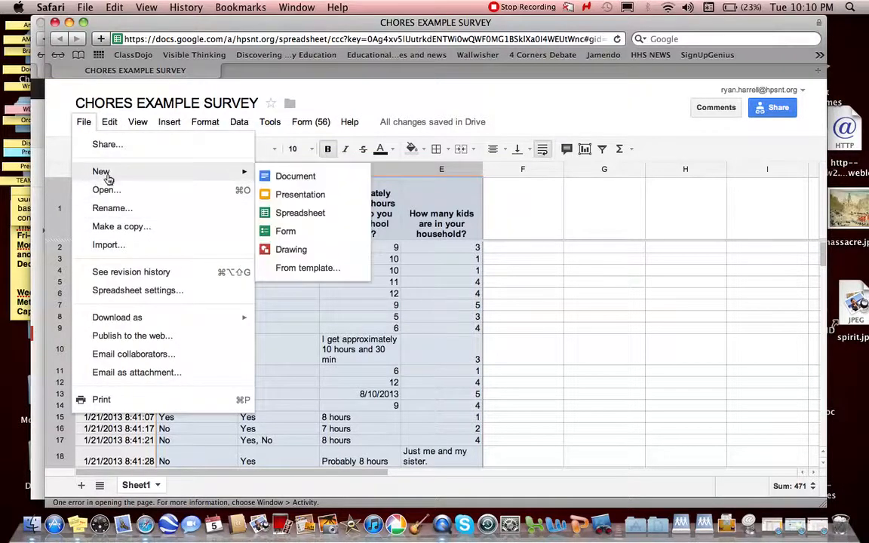
{"action": "left_click", "coordinate": [293, 214]}
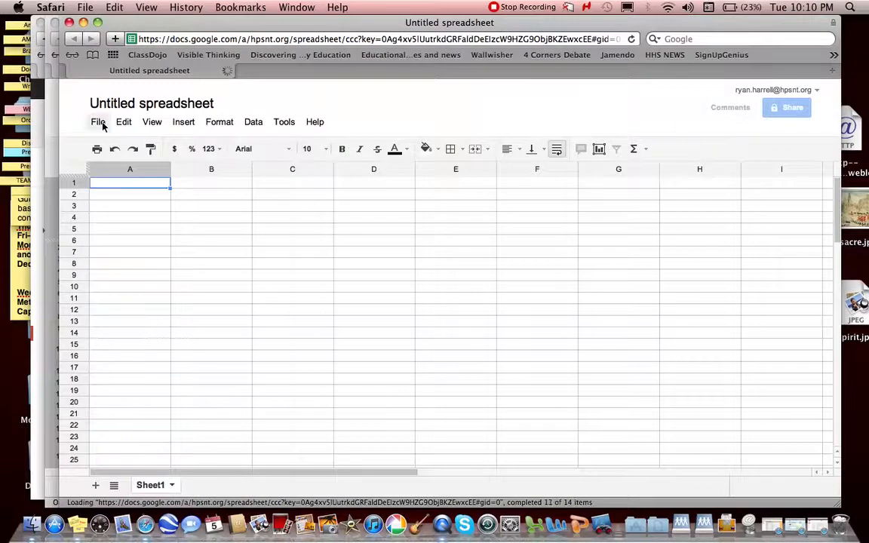
- Paste the copied survey question columns into the new spreadsheet starting at cell A1
{"action": "left_click", "coordinate": [99, 123]}
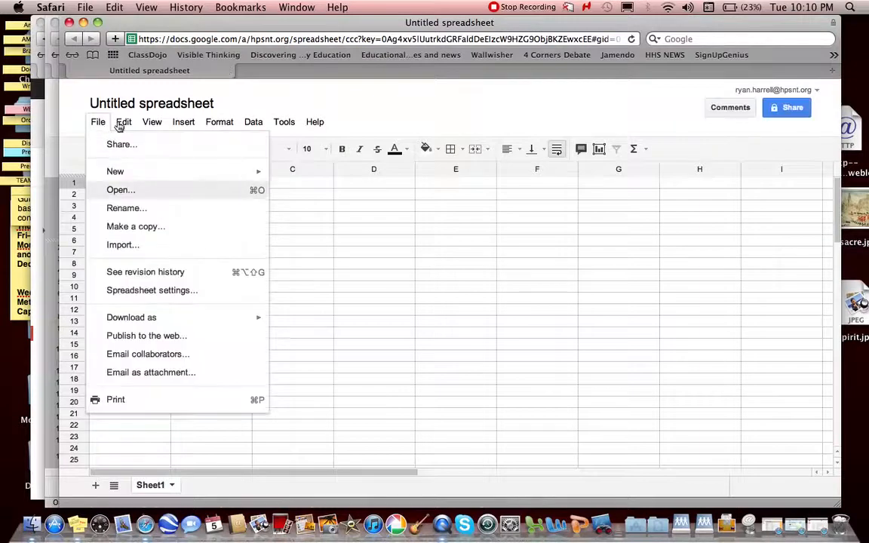
{"action": "left_click", "coordinate": [123, 124]}
{"action": "left_click", "coordinate": [133, 227]}
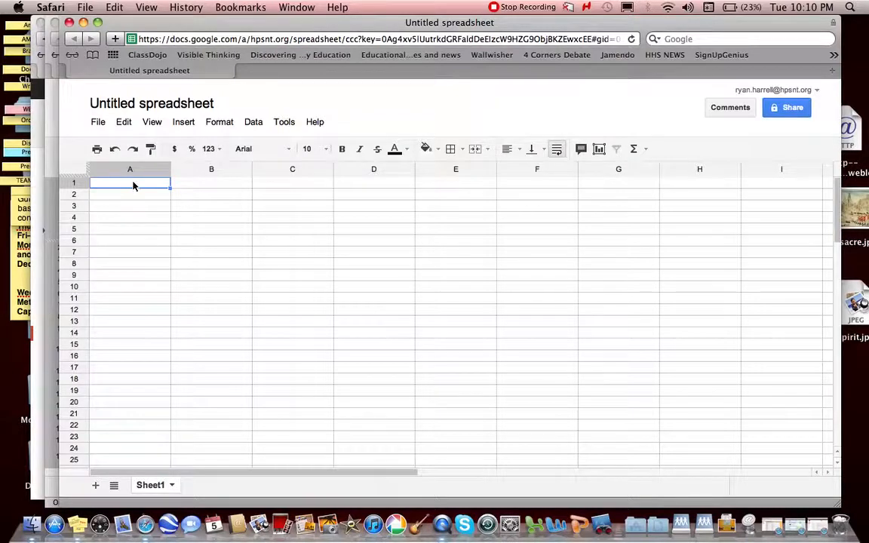
{"action": "key", "text": "super+v"}
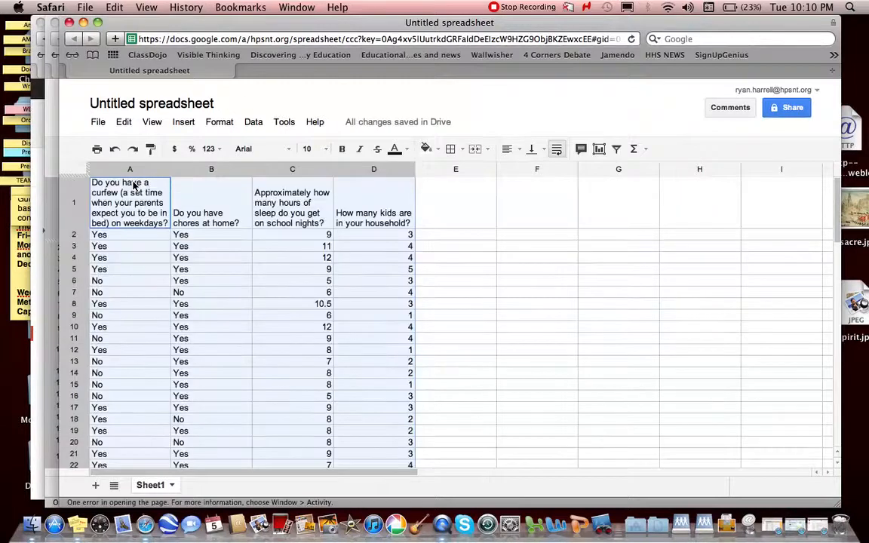
{"action": "left_click", "coordinate": [454, 312]}
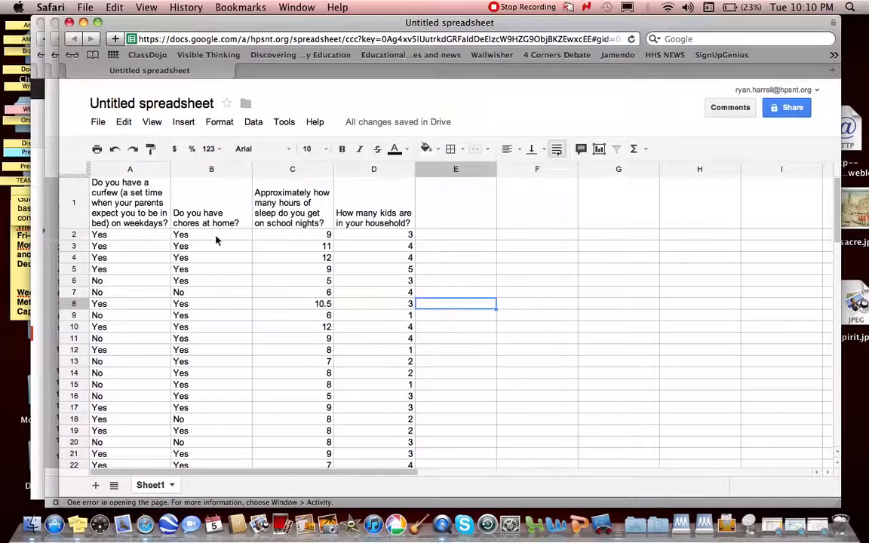
- Rename the untitled spreadsheet as "Chores Example Survey"
{"action": "left_click", "coordinate": [190, 105]}
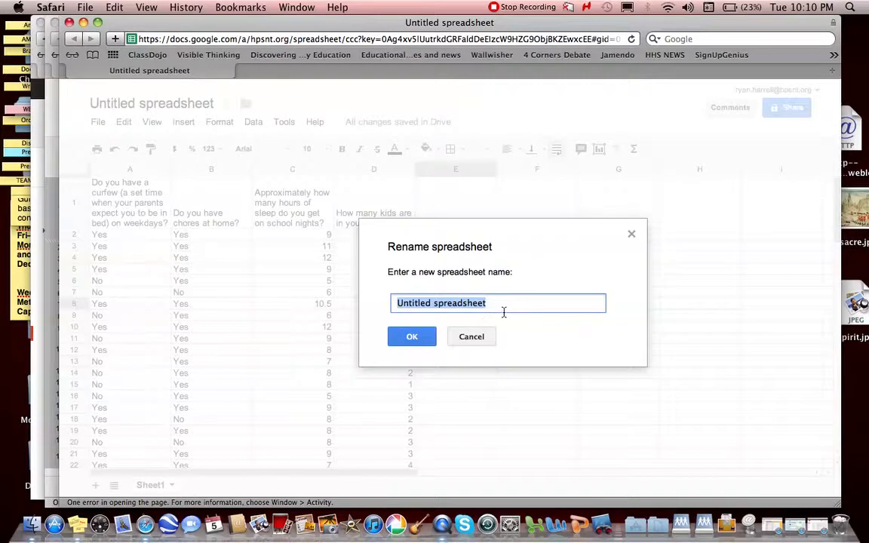
{"action": "type", "text": "res"}
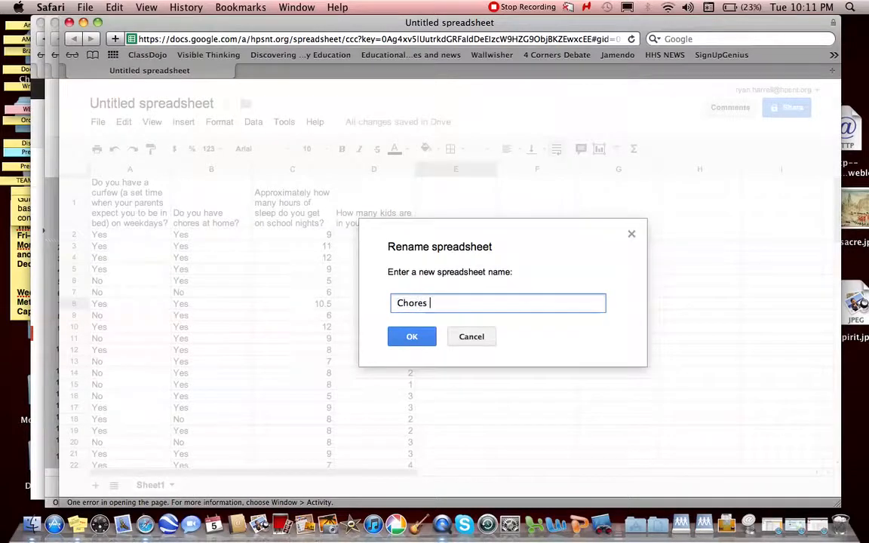
{"action": "type", "text": " EXAM"}
{"action": "key", "text": "BackSpace"}
{"action": "key", "text": "BackSpace"}
{"action": "key", "text": "BackSpace"}
{"action": "type", "text": "XA"}
{"action": "key", "text": "BackSpace"}
{"action": "type", "text": "ample Survey"}
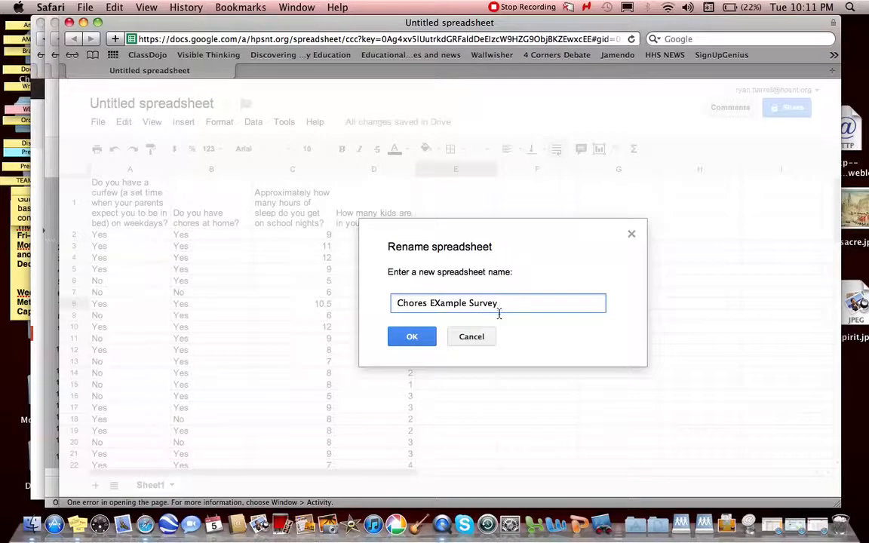
{"action": "left_click", "coordinate": [439, 305]}
{"action": "key", "text": "BackSpace"}
{"action": "type", "text": "x"}
{"action": "left_click", "coordinate": [411, 337]}
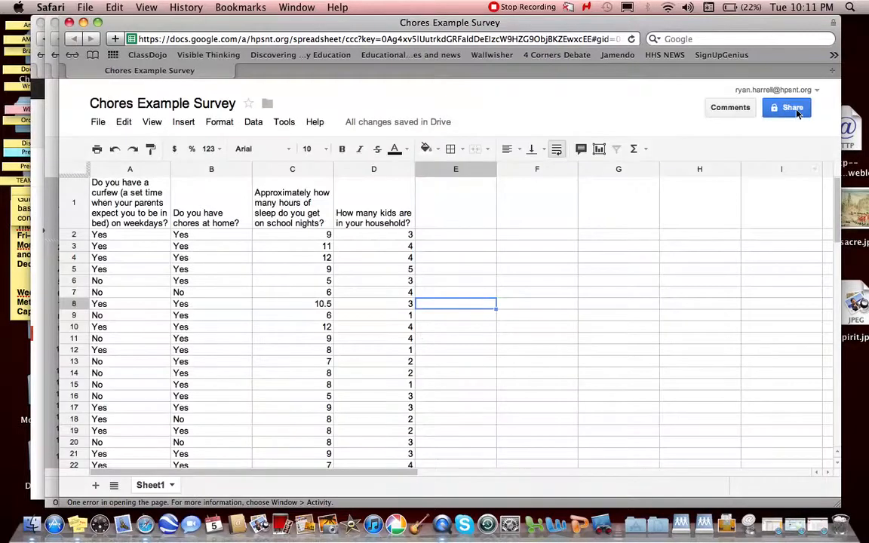
- Set the spreadsheet's sharing visibility to "Anyone with the link" with view access
{"action": "left_click", "coordinate": [792, 108]}
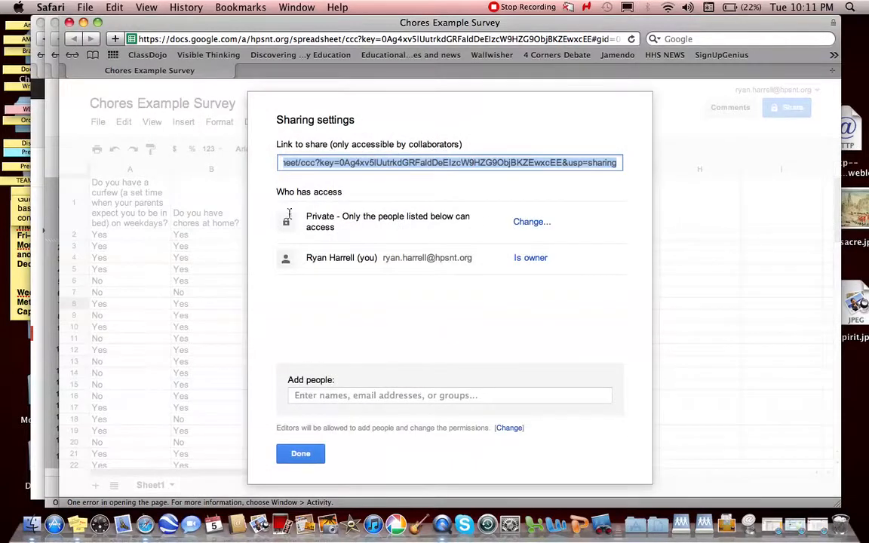
{"action": "left_click", "coordinate": [531, 224]}
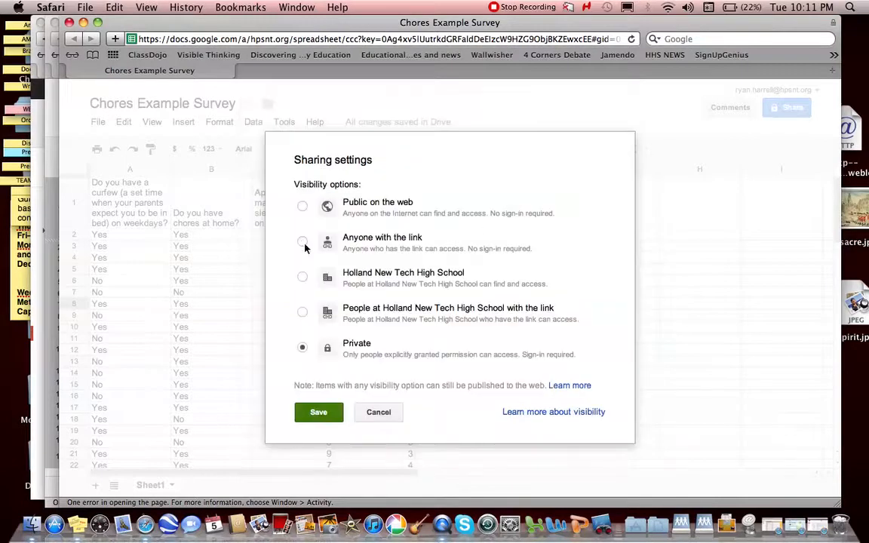
{"action": "left_click", "coordinate": [305, 241]}
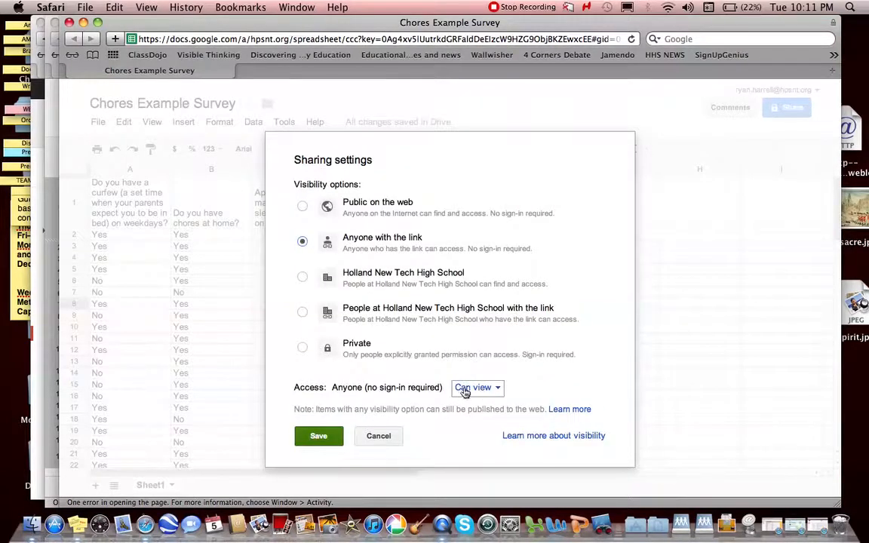
{"action": "left_click", "coordinate": [317, 436]}
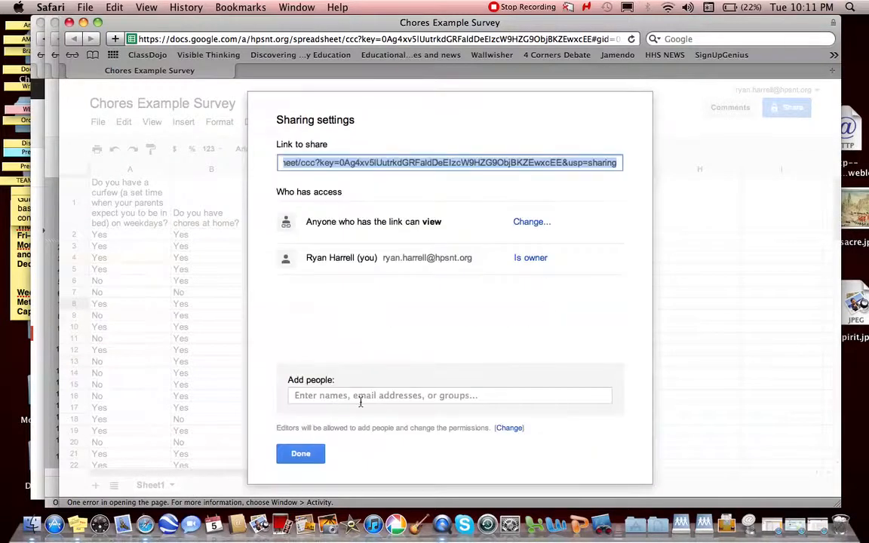
- Share the spreadsheet with three contacts as editors, notifying them by email, and close the sharing settings
{"action": "left_click", "coordinate": [348, 400]}
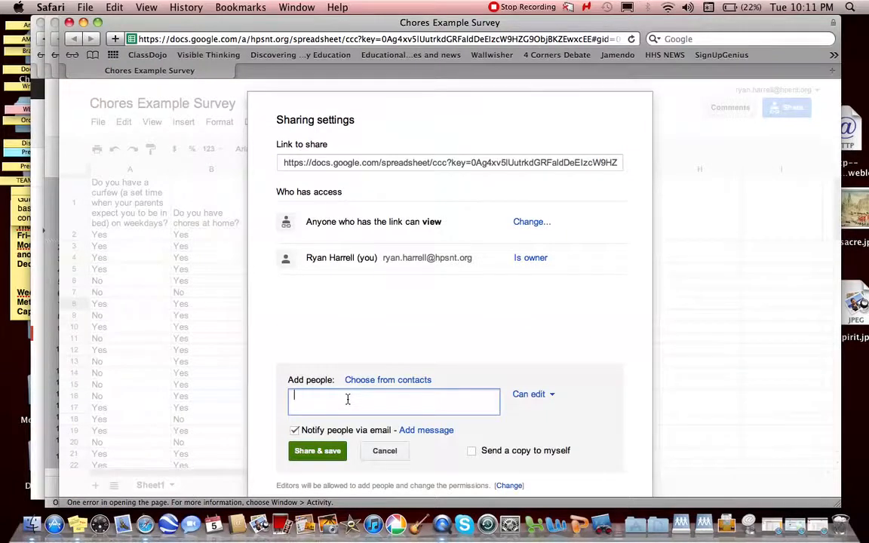
{"action": "type", "text": "Shaw"}
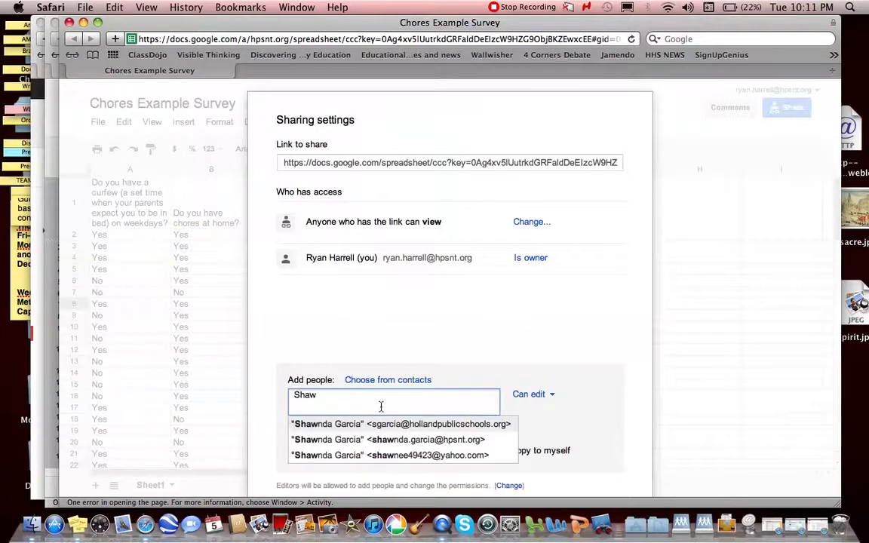
{"action": "left_click", "coordinate": [384, 424]}
{"action": "type", "text": "Kyle"}
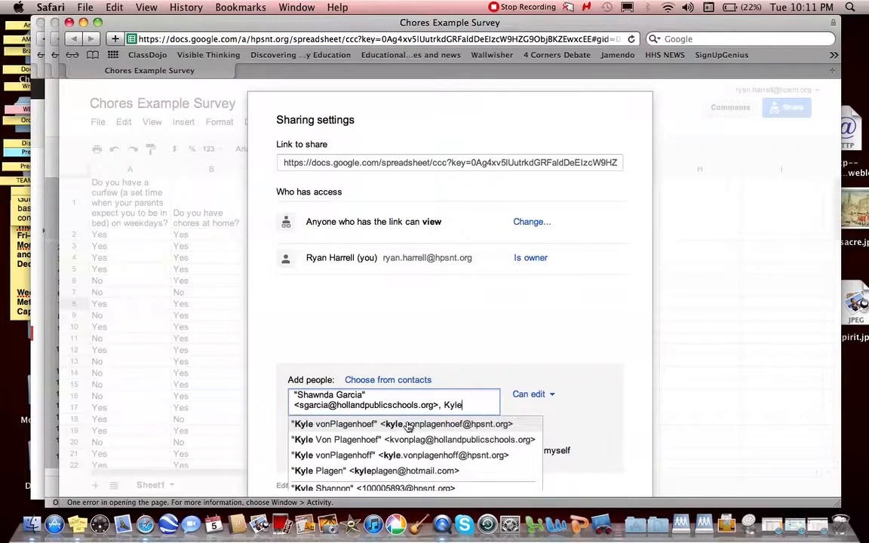
{"action": "left_click", "coordinate": [408, 425]}
{"action": "type", "text": "Ren"}
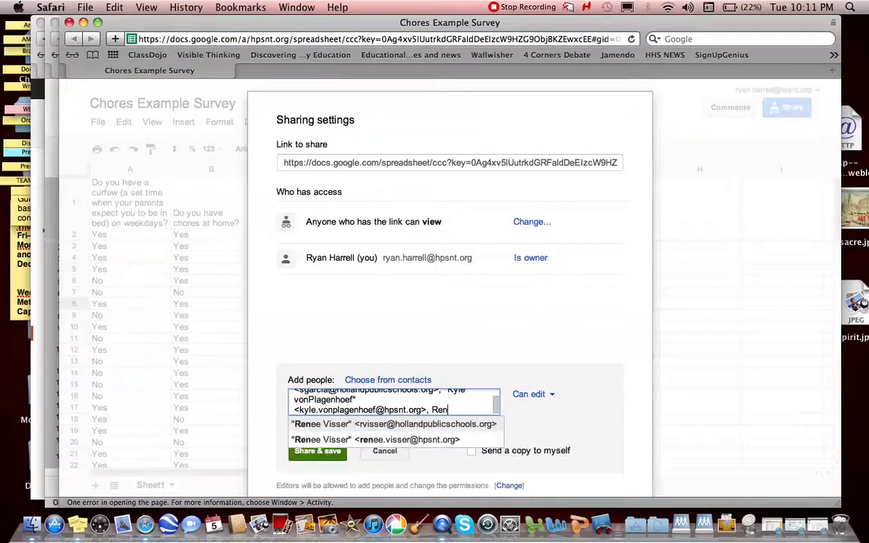
{"action": "left_click", "coordinate": [402, 442]}
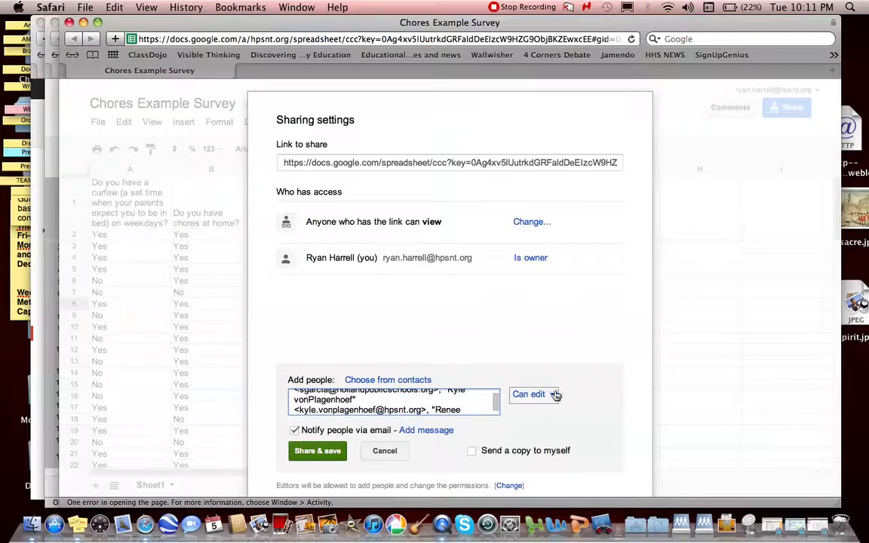
{"action": "left_click", "coordinate": [339, 448]}
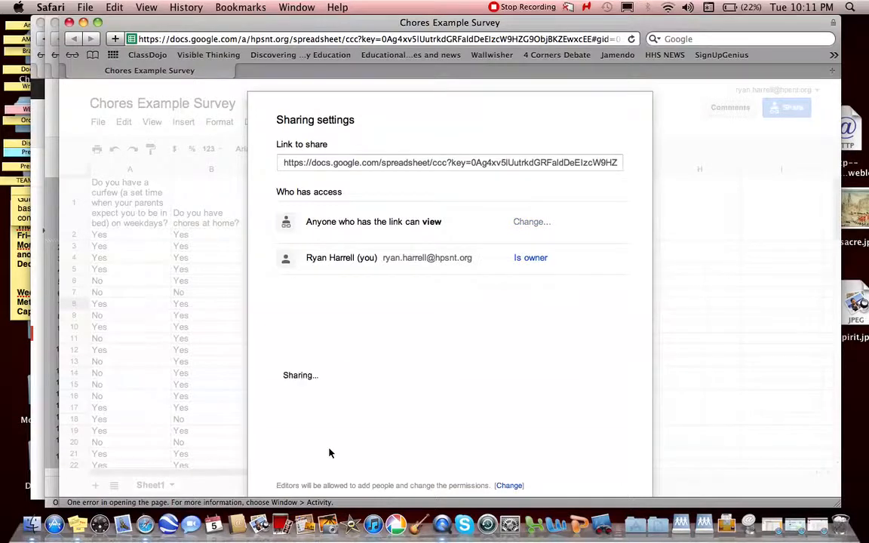
{"action": "left_click", "coordinate": [300, 170]}
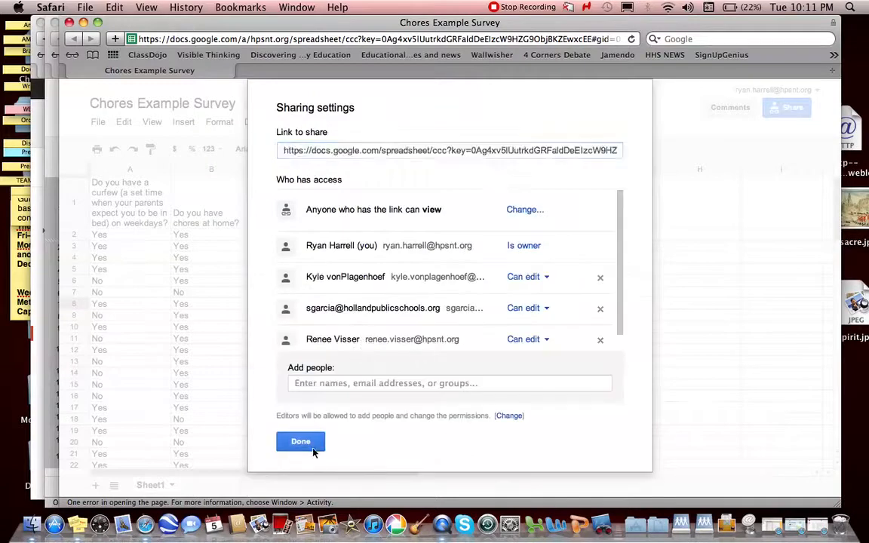
{"action": "left_click", "coordinate": [300, 442]}
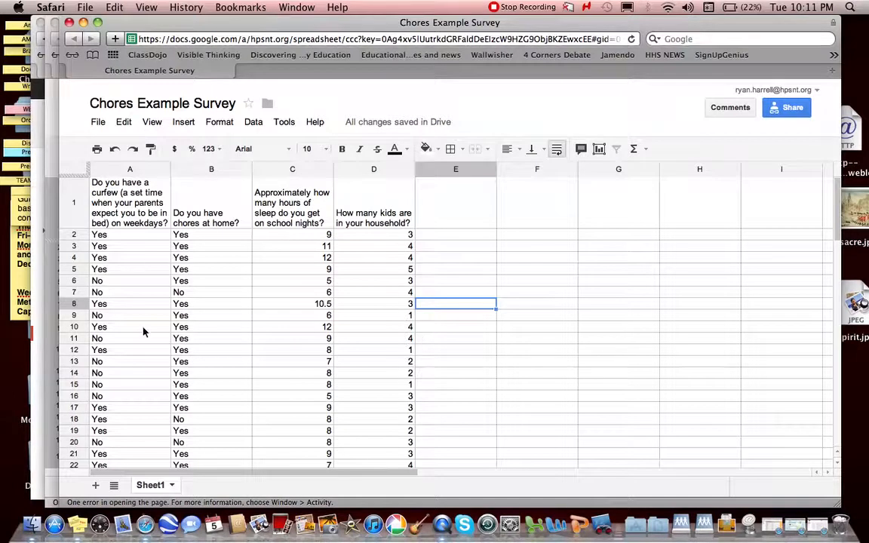
- Set up a range sort for columns A through D with a header row, ordering the curfew question Z → A
{"action": "scroll", "coordinate": [144, 332], "scroll_direction": "down", "scroll_amount": 5}
{"action": "scroll", "coordinate": [144, 331], "scroll_direction": "down", "scroll_amount": 10}
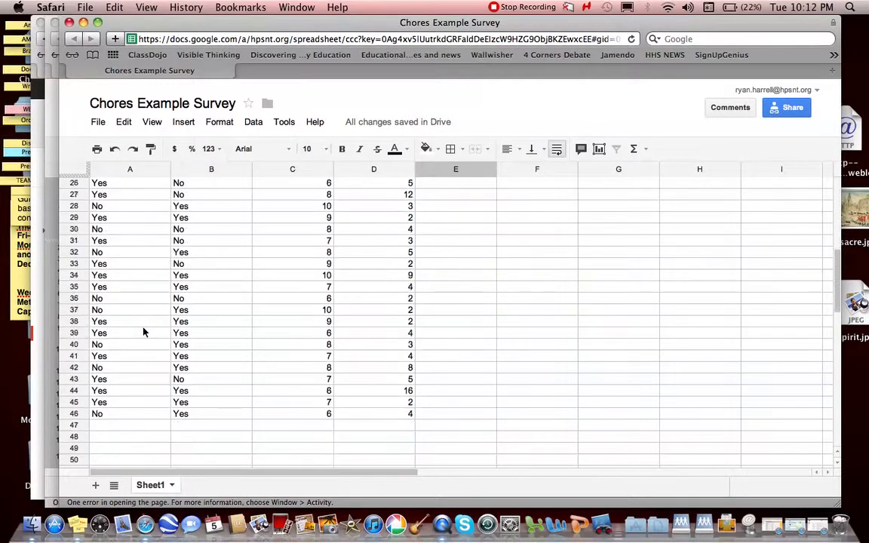
{"action": "scroll", "coordinate": [143, 332], "scroll_direction": "up", "scroll_amount": 10}
{"action": "scroll", "coordinate": [143, 332], "scroll_direction": "right", "scroll_amount": 1}
{"action": "scroll", "coordinate": [143, 332], "scroll_direction": "up", "scroll_amount": 2}
{"action": "scroll", "coordinate": [143, 332], "scroll_direction": "left", "scroll_amount": 1}
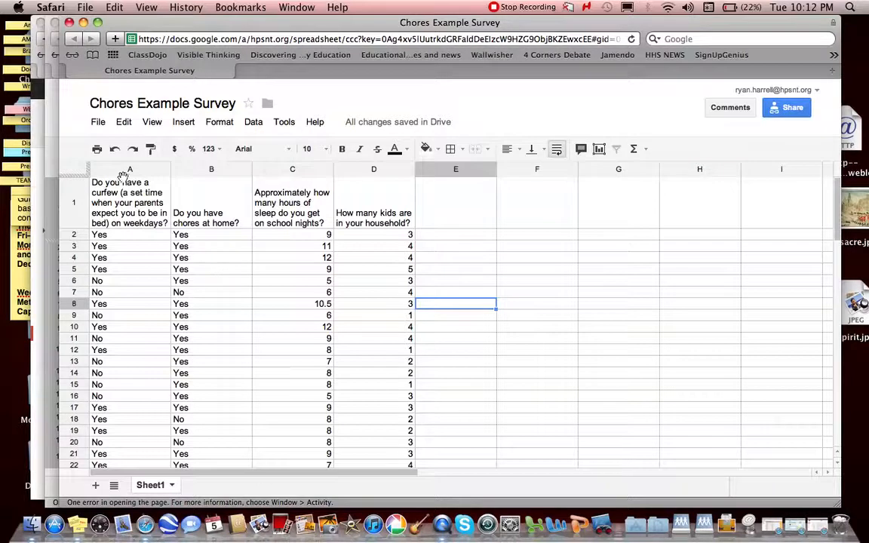
{"action": "left_click_drag", "start_coordinate": [125, 173], "coordinate": [363, 175]}
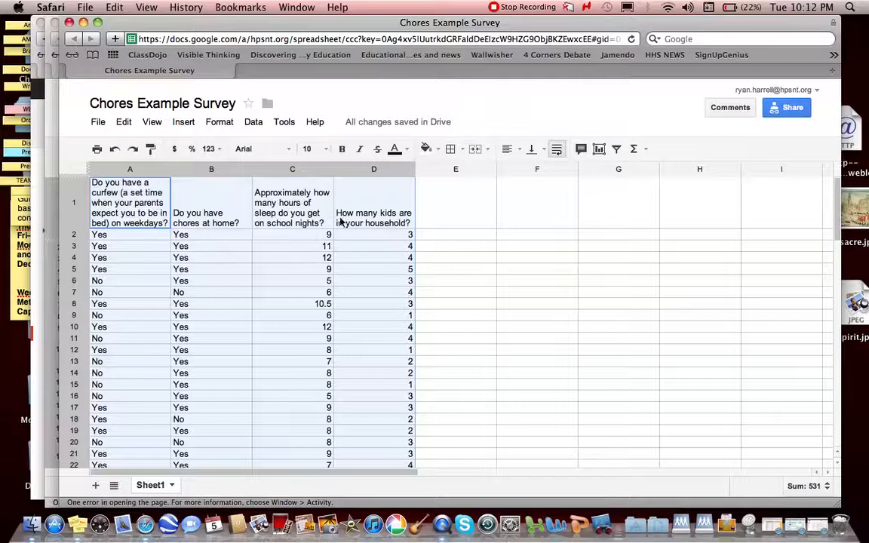
{"action": "left_click", "coordinate": [255, 125]}
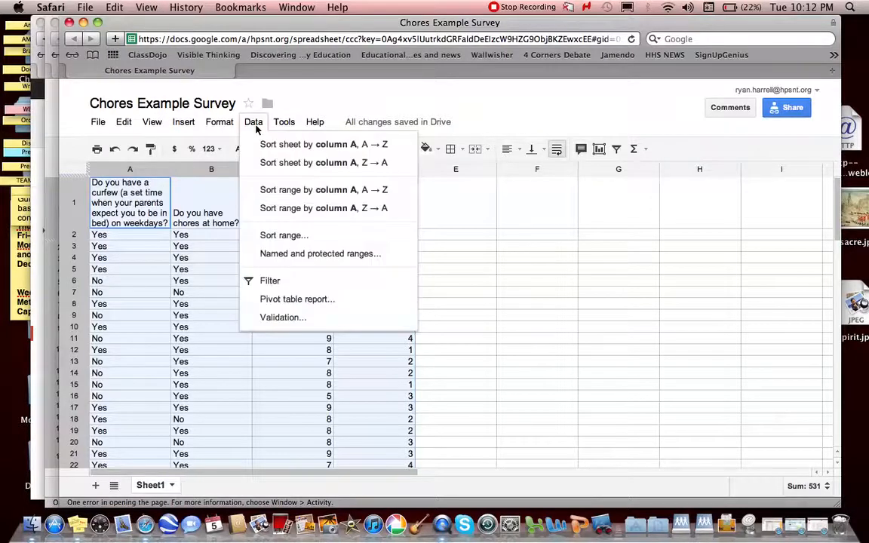
{"action": "left_click", "coordinate": [260, 235]}
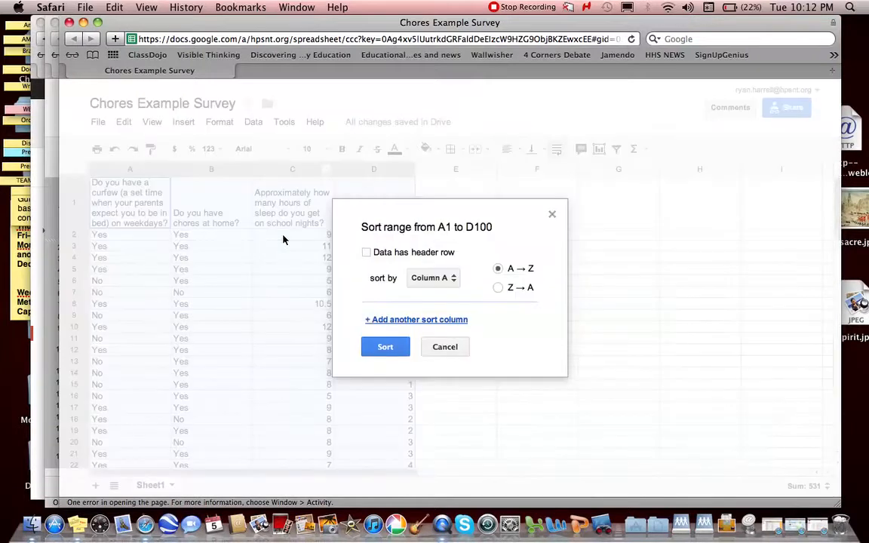
{"action": "left_click", "coordinate": [366, 253]}
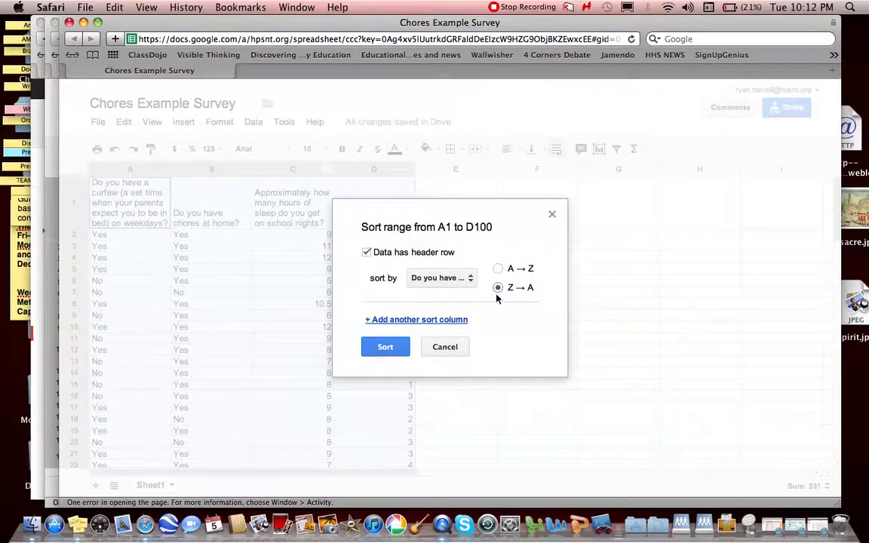
- Add the chores-at-home question as a second sort column ordered Z → A and sort the range
{"action": "left_click", "coordinate": [452, 319]}
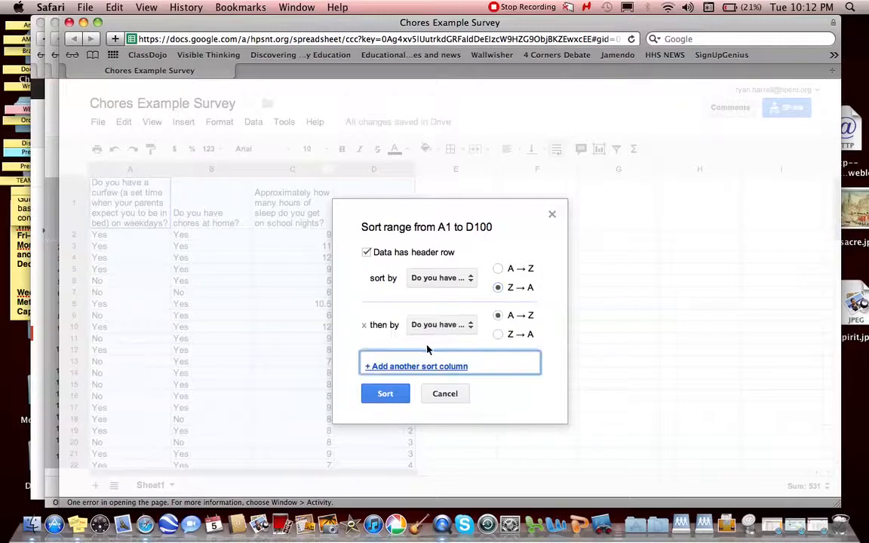
{"action": "left_click", "coordinate": [470, 325]}
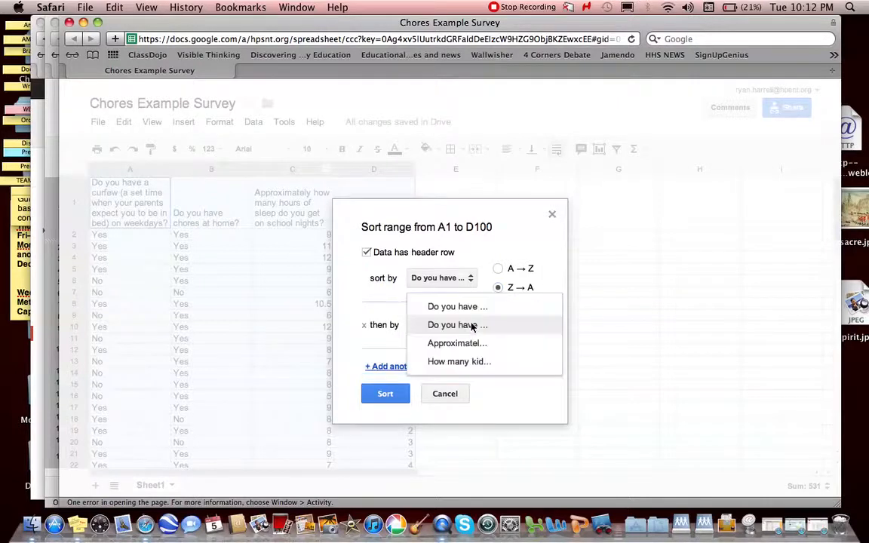
{"action": "left_click", "coordinate": [469, 325]}
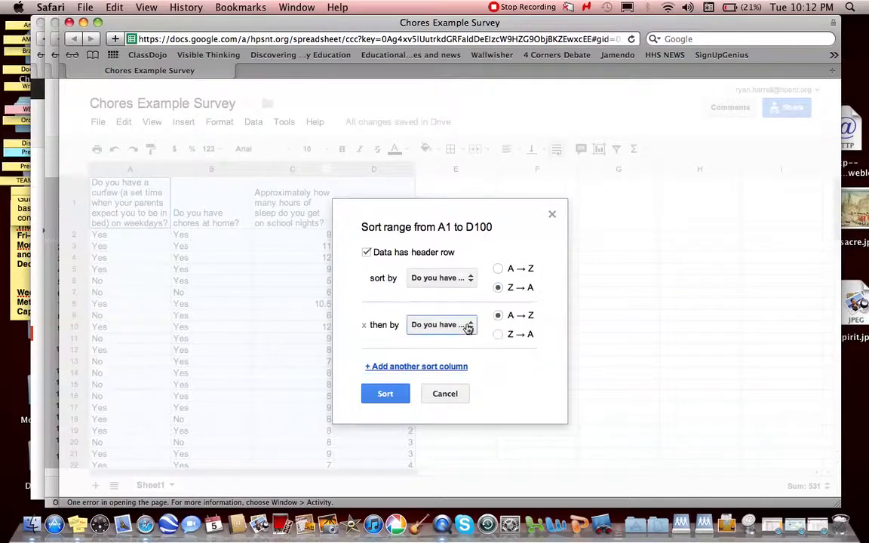
{"action": "left_click", "coordinate": [498, 334]}
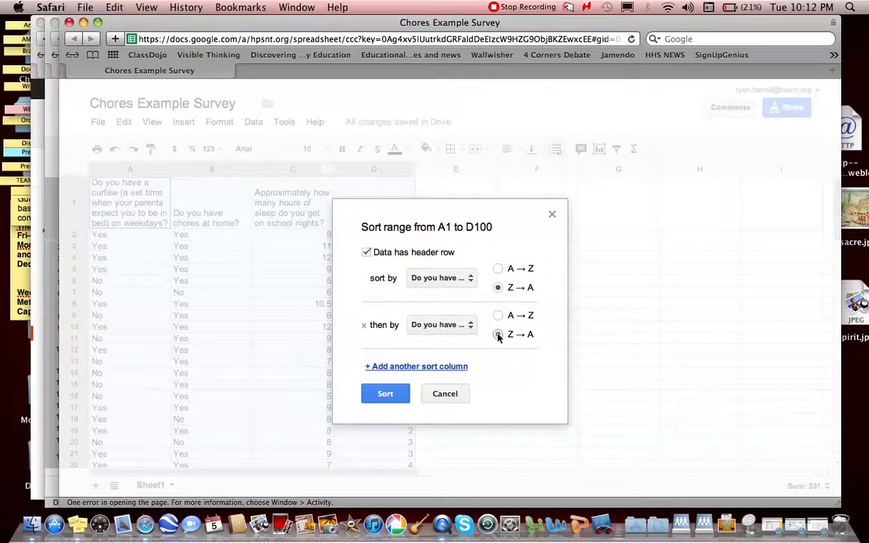
{"action": "left_click", "coordinate": [386, 394]}
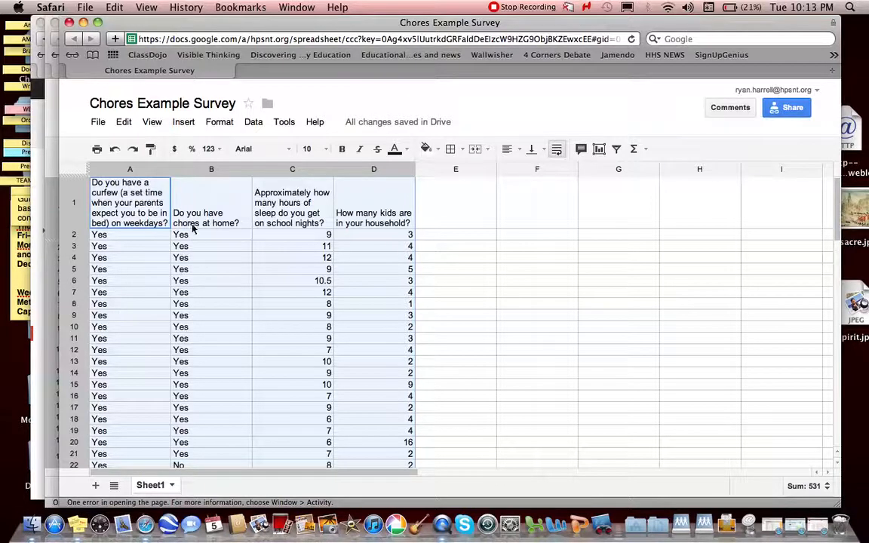
{"action": "scroll", "coordinate": [199, 375], "scroll_direction": "down", "scroll_amount": 4}
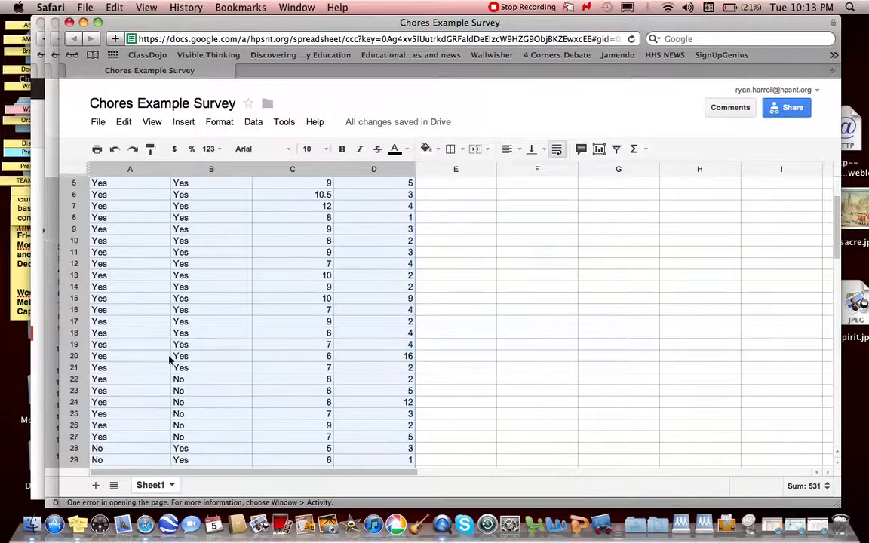
- Review the sorted survey responses, checking the curfew and chores groupings and the sleep-hours column
{"action": "scroll", "coordinate": [196, 389], "scroll_direction": "down", "scroll_amount": 3}
{"action": "scroll", "coordinate": [190, 398], "scroll_direction": "down", "scroll_amount": 4}
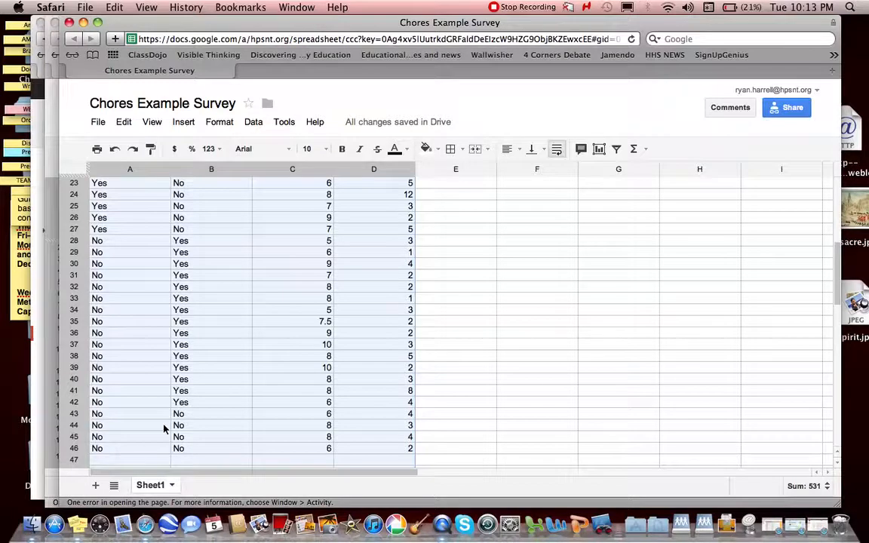
{"action": "left_click", "coordinate": [453, 439]}
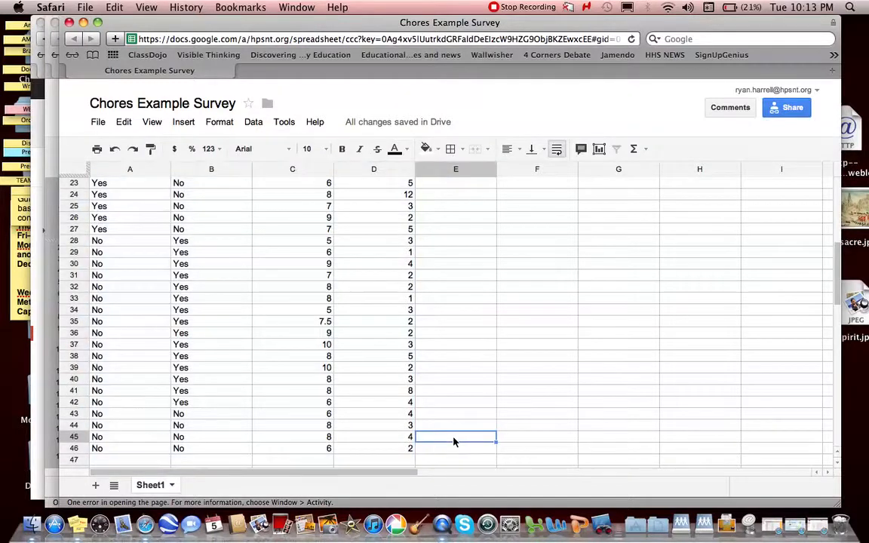
{"action": "scroll", "coordinate": [453, 442], "scroll_direction": "up", "scroll_amount": 7}
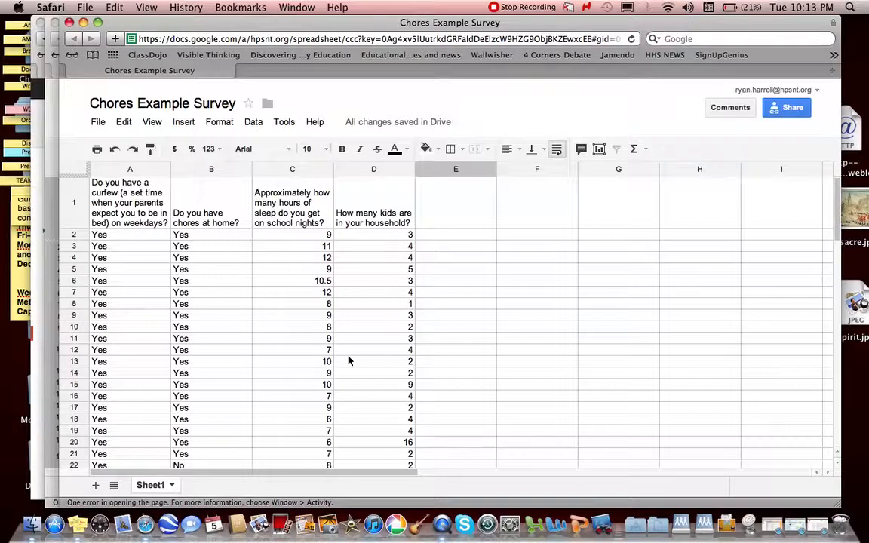
{"action": "scroll", "coordinate": [349, 361], "scroll_direction": "down", "scroll_amount": 3}
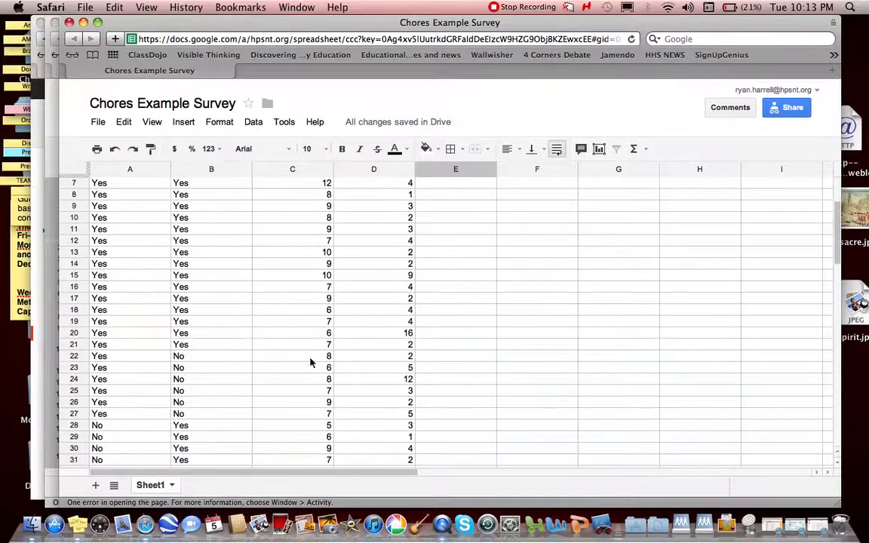
{"action": "left_click", "coordinate": [308, 170]}
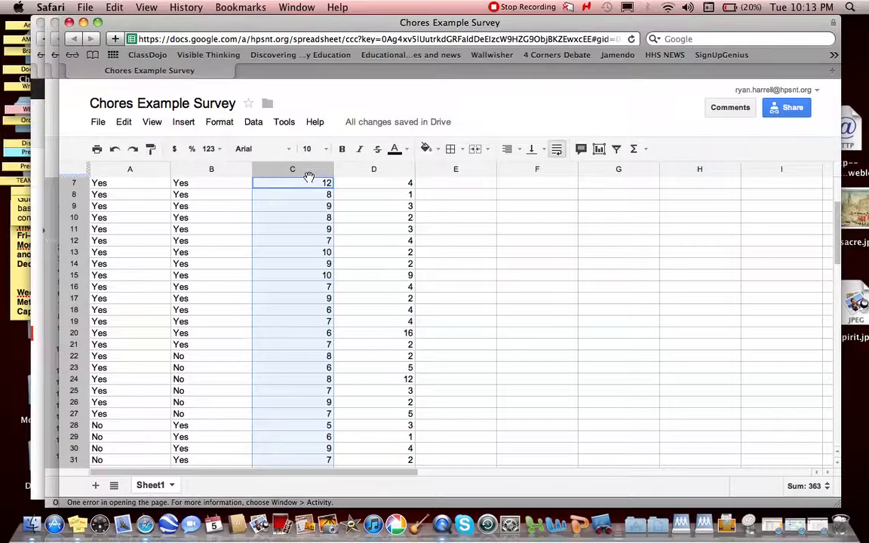
{"action": "scroll", "coordinate": [309, 177], "scroll_direction": "up", "scroll_amount": 3}
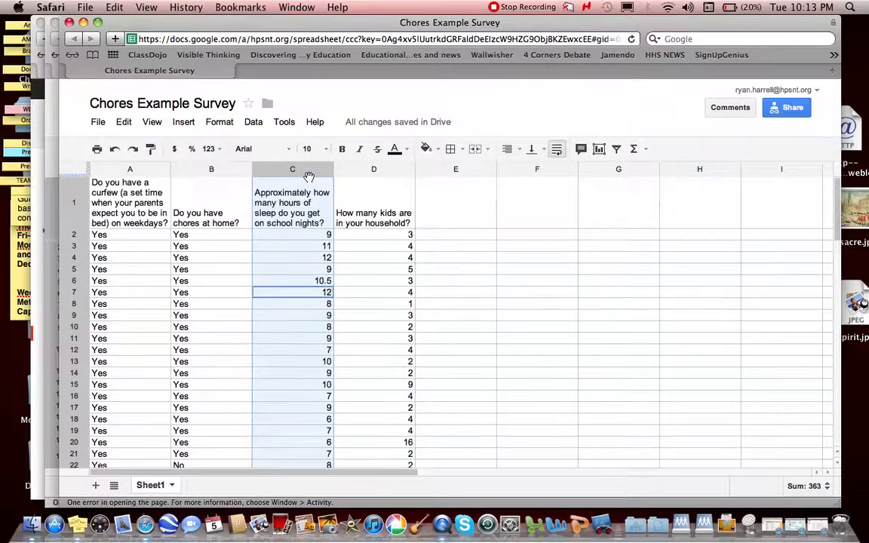
{"action": "left_click", "coordinate": [456, 291]}
- Enter the label "Average (Mean)" in cell B47, directly below the last survey response
{"action": "scroll", "coordinate": [457, 289], "scroll_direction": "down", "scroll_amount": 9}
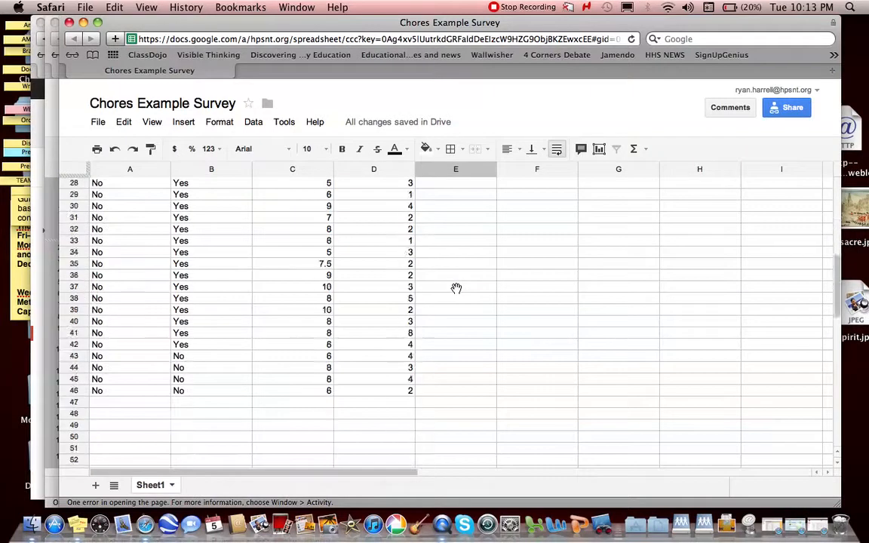
{"action": "scroll", "coordinate": [456, 289], "scroll_direction": "down", "scroll_amount": 3}
{"action": "left_click", "coordinate": [236, 303]}
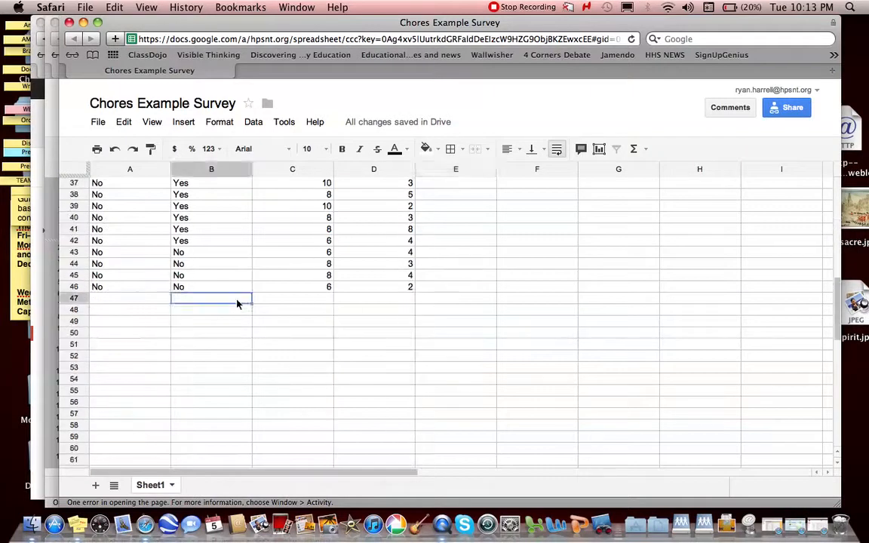
{"action": "type", "text": "A"}
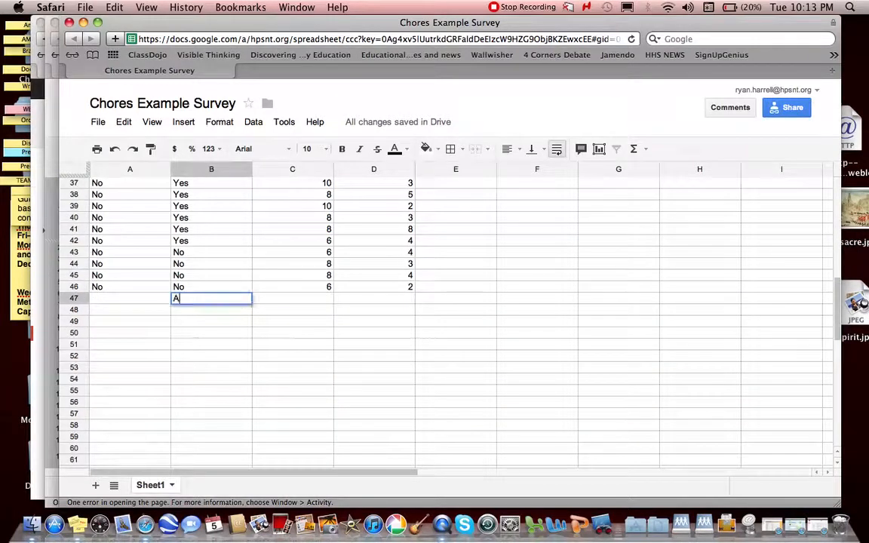
{"action": "type", "text": "verage (MEan"}
{"action": "key", "text": "BackSpace"}
{"action": "key", "text": "BackSpace"}
{"action": "key", "text": "BackSpace"}
{"action": "type", "text": "ean"}
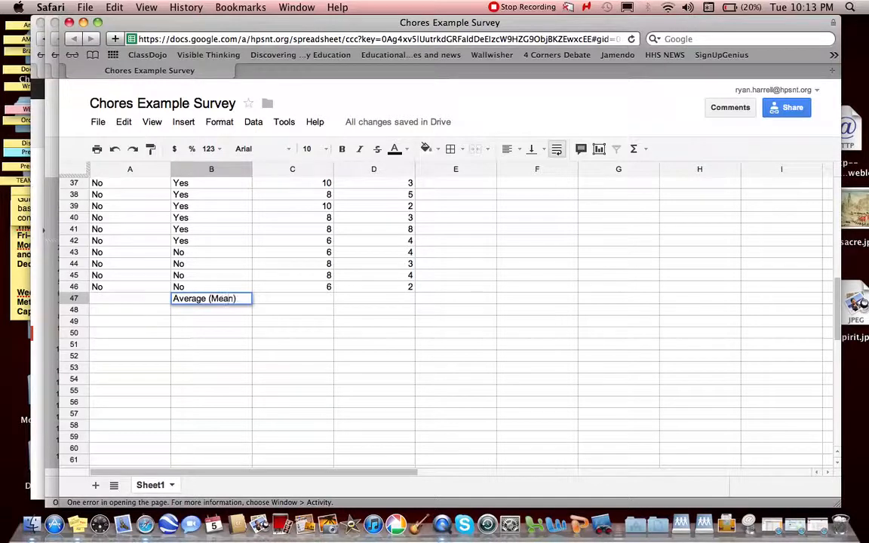
{"action": "key", "text": "Return"}
- Add the labels "Median" in cell B48 and "Mode" in cell B49
{"action": "type", "text": "MEdia"}
{"action": "key", "text": "BackSpace"}
{"action": "key", "text": "BackSpace"}
{"action": "key", "text": "BackSpace"}
{"action": "key", "text": "BackSpace"}
{"action": "type", "text": "edian"}
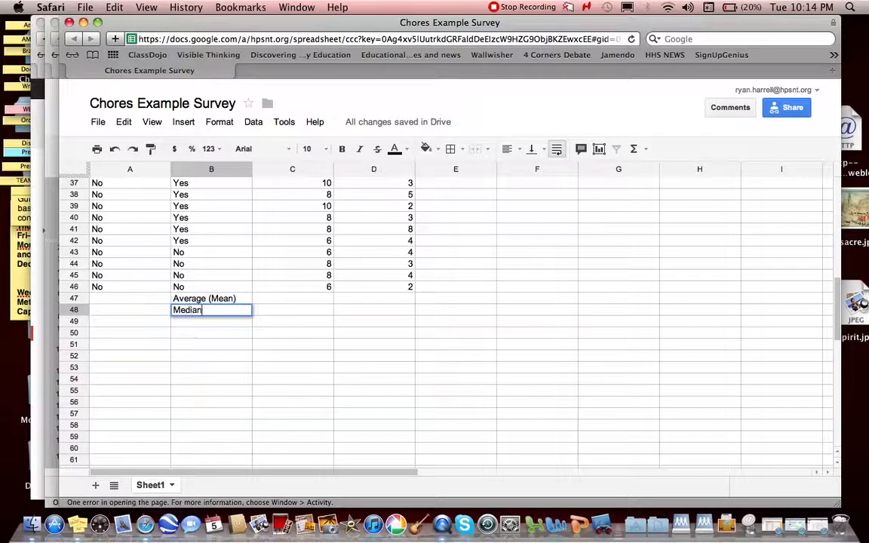
{"action": "key", "text": "Return"}
{"action": "type", "text": "<od"}
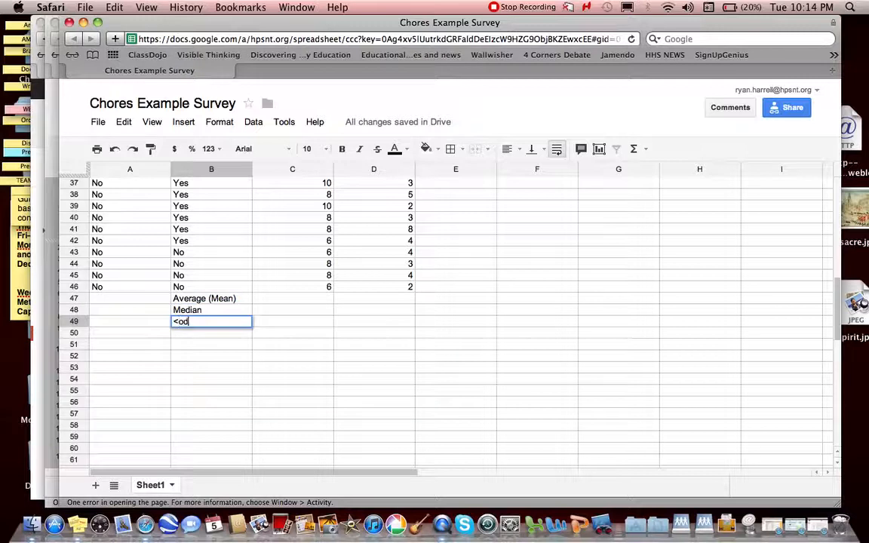
{"action": "key", "text": "BackSpace"}
{"action": "key", "text": "BackSpace"}
{"action": "key", "text": "BackSpace"}
{"action": "type", "text": "Mode"}
{"action": "key", "text": "Return"}
- Add the labels "Minimum" in cell B50 and "Maximum" in cell B51
{"action": "type", "text": "Minimum"}
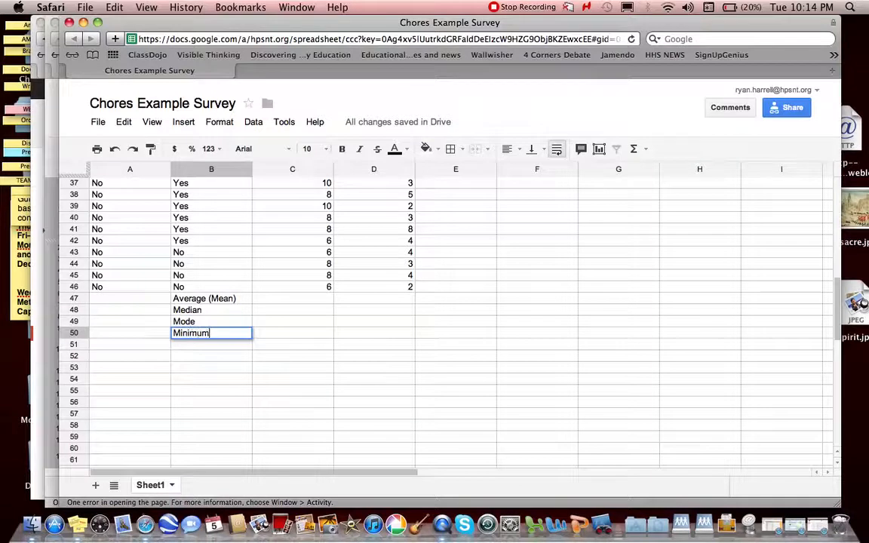
{"action": "key", "text": "Return"}
{"action": "type", "text": "MAxi"}
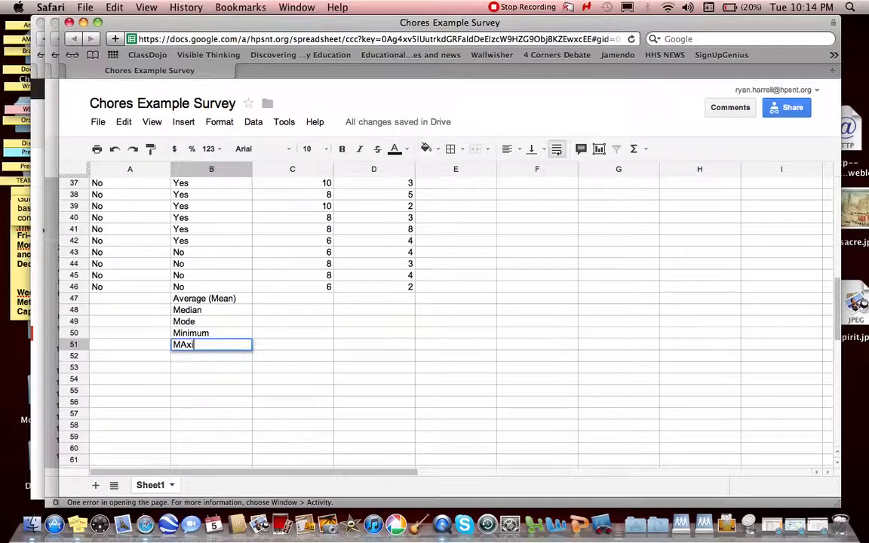
{"action": "type", "text": "ximum"}
{"action": "left_click", "coordinate": [320, 339]}
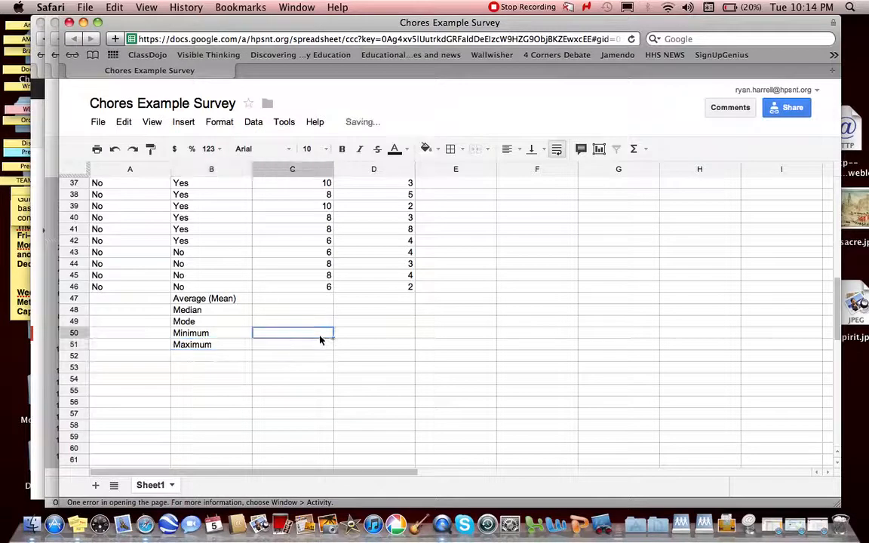
- Calculate the average hours of sleep in cell C47 with the AVERAGE function over C2:C46
{"action": "scroll", "coordinate": [320, 341], "scroll_direction": "up", "scroll_amount": 4}
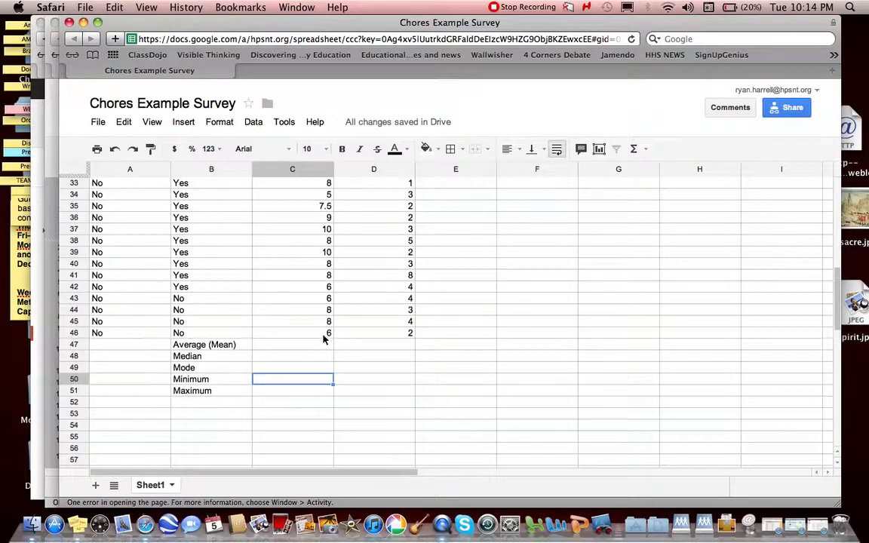
{"action": "left_click", "coordinate": [314, 348]}
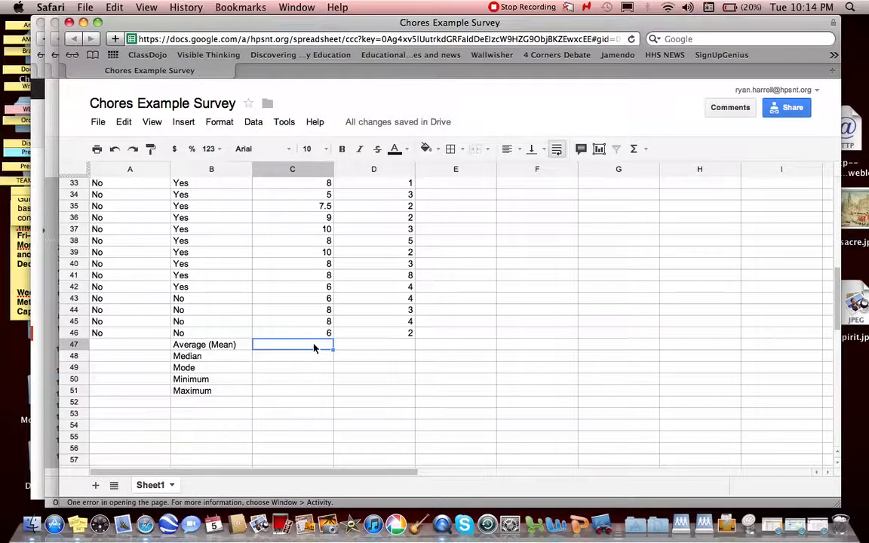
{"action": "type", "text": "="}
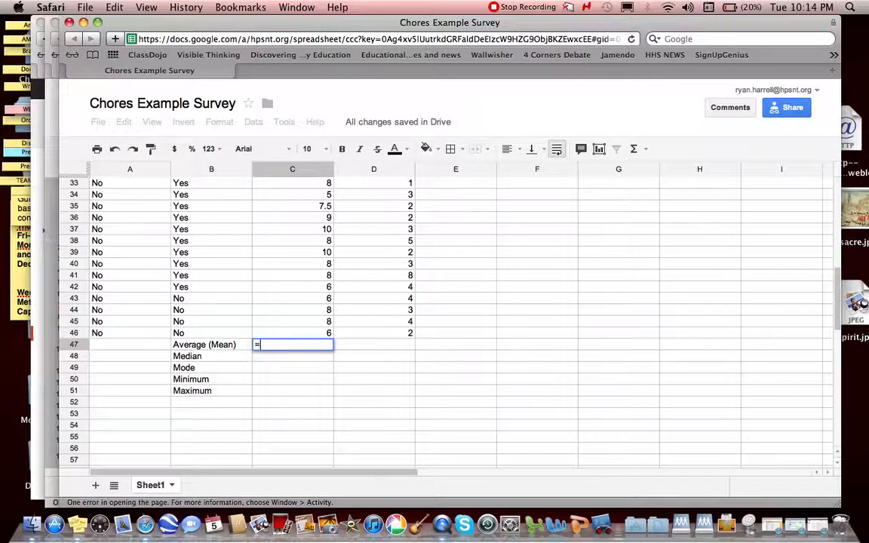
{"action": "type", "text": "A"}
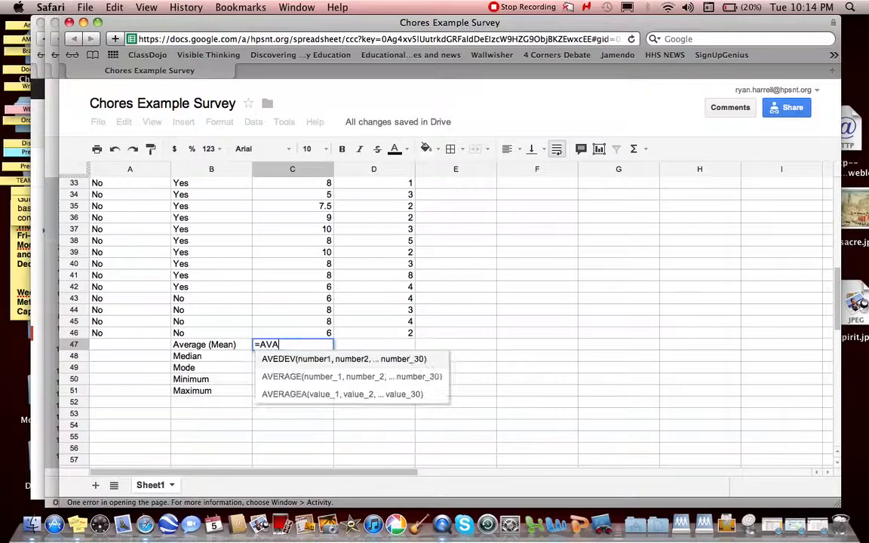
{"action": "key", "text": "BackSpace"}
{"action": "type", "text": "ERAGE"}
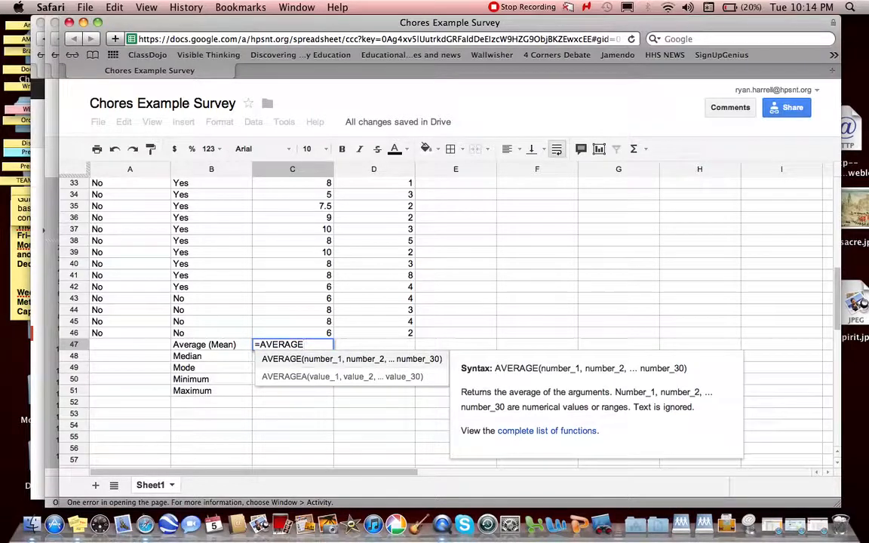
{"action": "type", "text": "("}
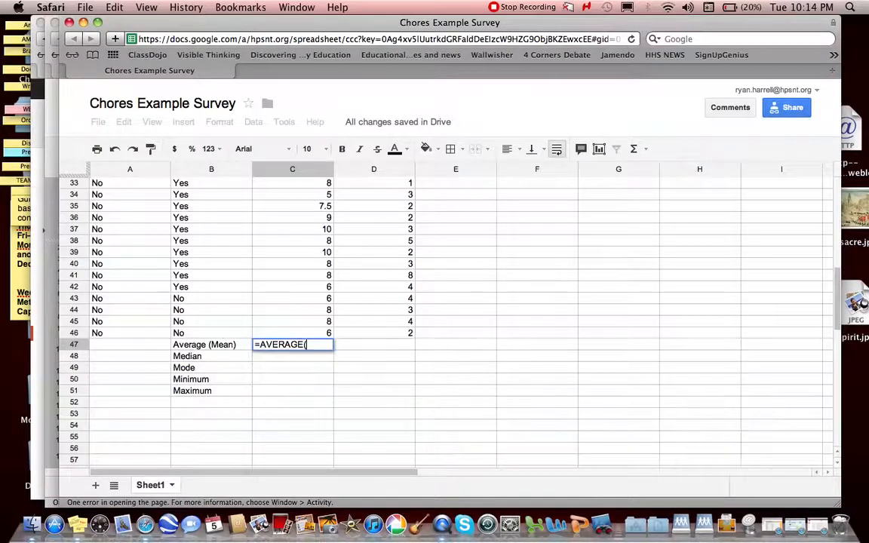
{"action": "left_click", "coordinate": [317, 333]}
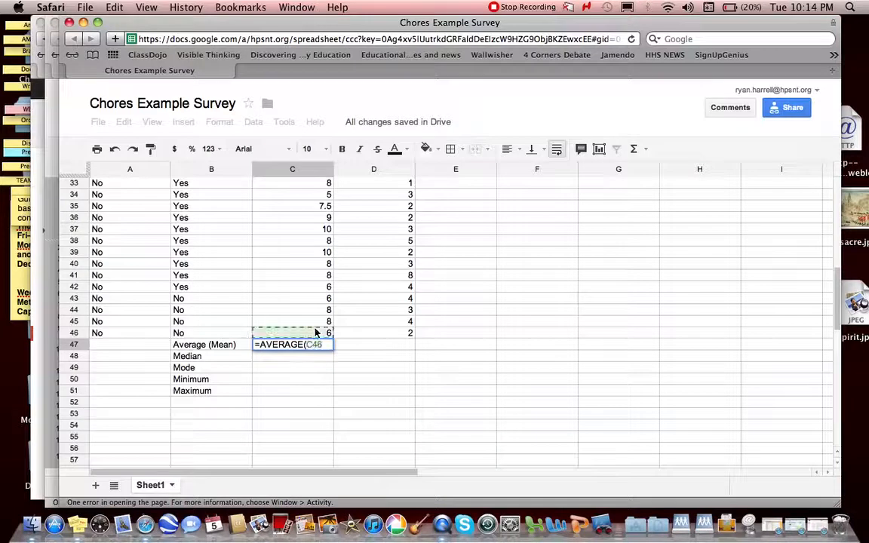
{"action": "left_click_drag", "start_coordinate": [317, 332], "coordinate": [308, 240]}
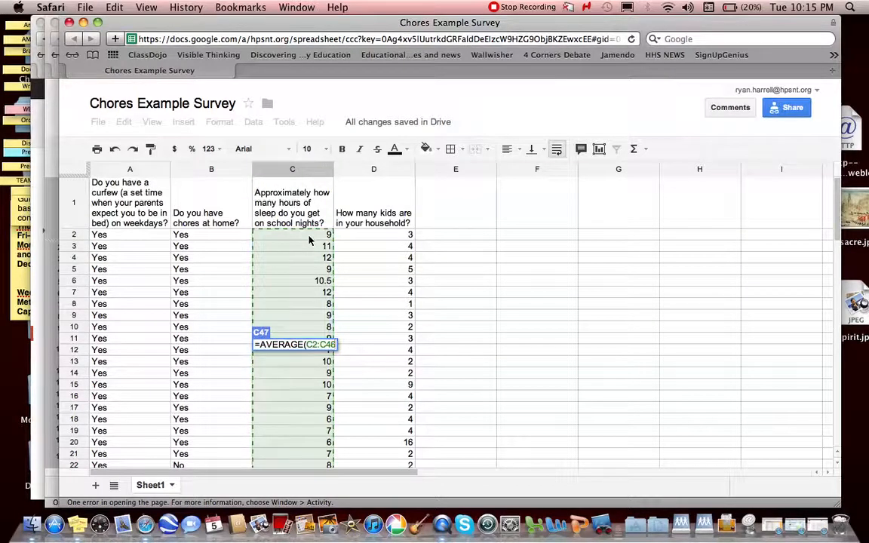
{"action": "key", "text": "Return"}
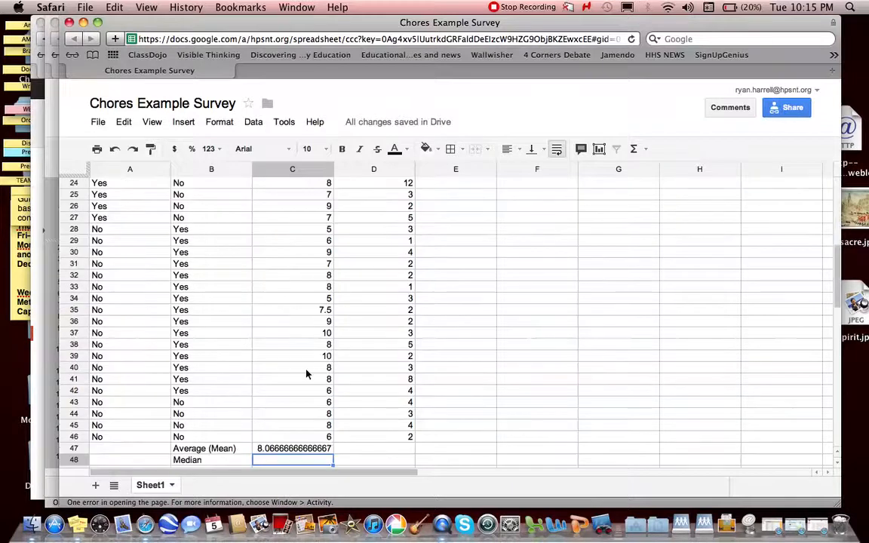
- Calculate the median hours of sleep in cell C48 with the MEDIAN function over all sleep answers in column C
{"action": "scroll", "coordinate": [306, 372], "scroll_direction": "down", "scroll_amount": 1}
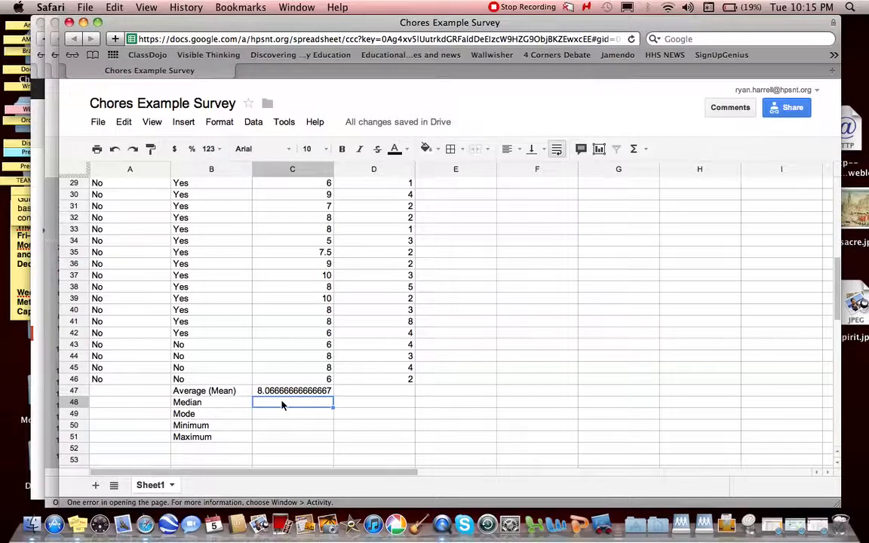
{"action": "type", "text": "MED"}
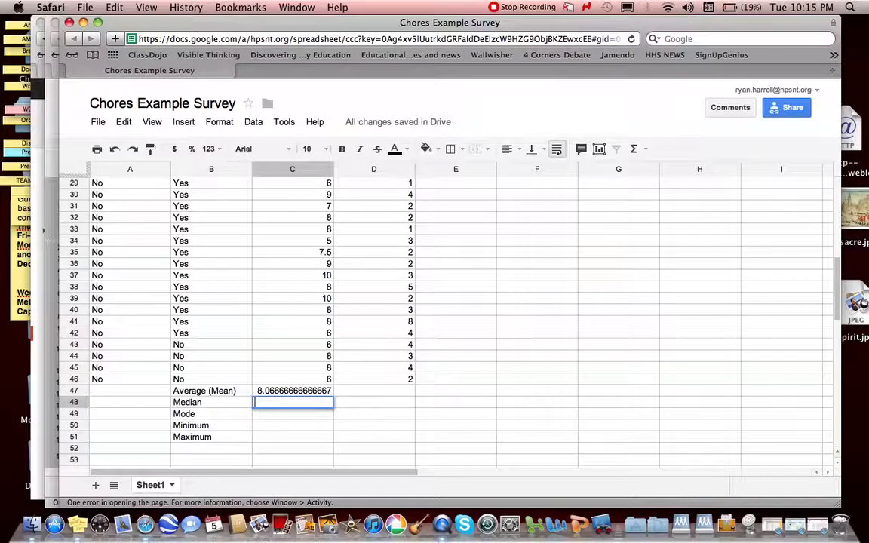
{"action": "type", "text": "=MEDIAN"}
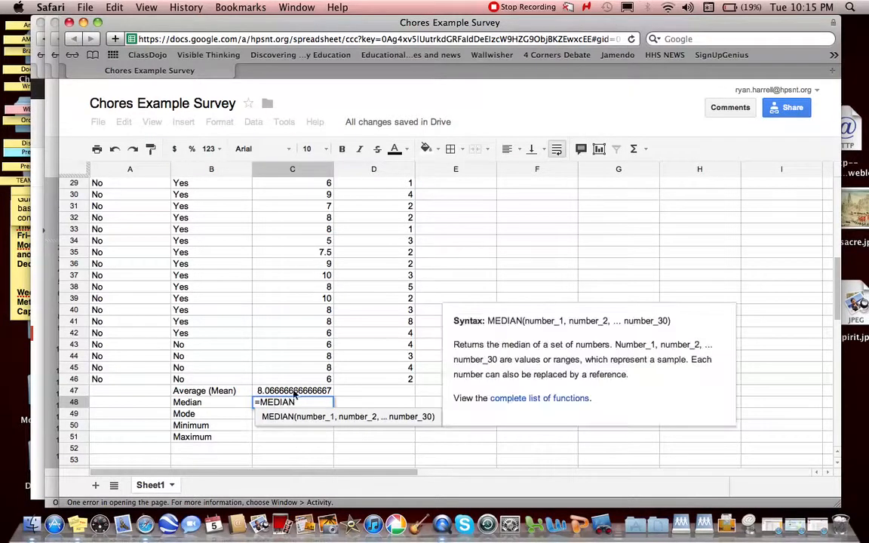
{"action": "mouse_move", "coordinate": [309, 379]}
{"action": "left_mouse_down"}
{"action": "mouse_move", "coordinate": [308, 368]}
{"action": "mouse_move", "coordinate": [308, 378]}
{"action": "left_mouse_up"}
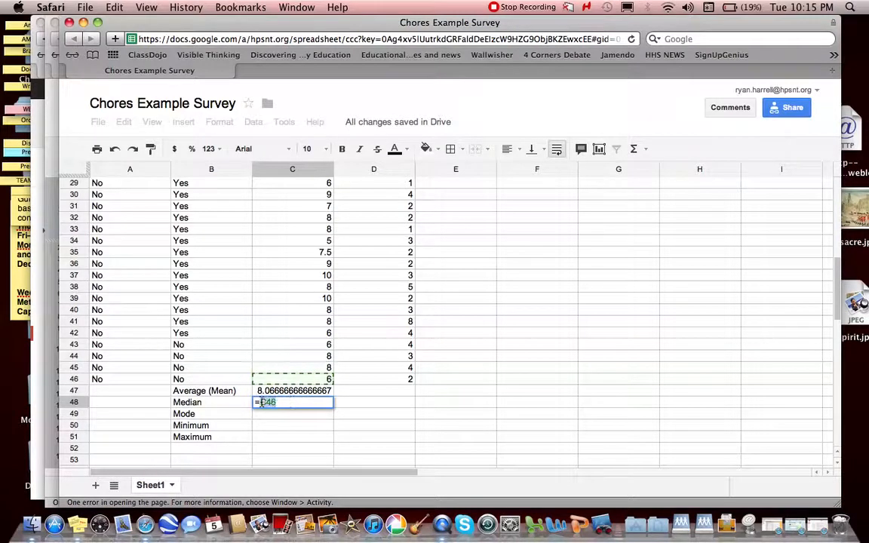
{"action": "type", "text": "MEDIAN"}
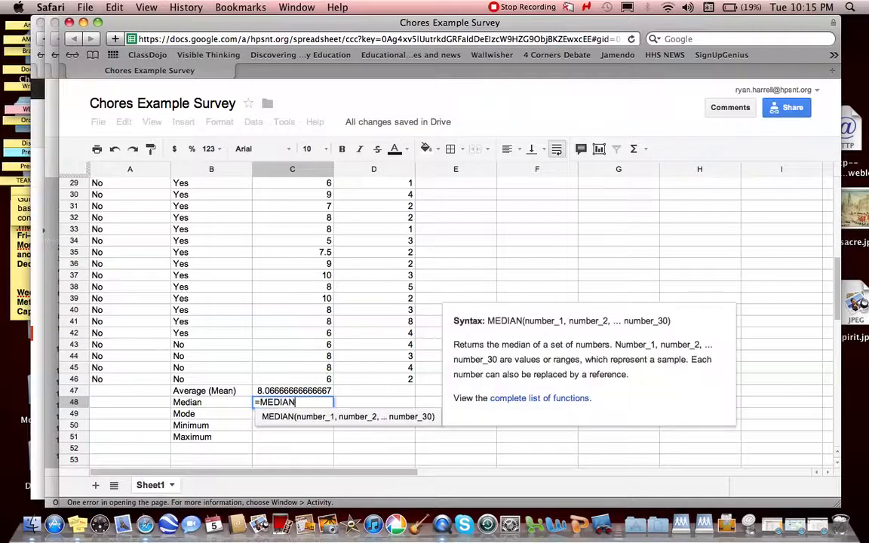
{"action": "type", "text": "("}
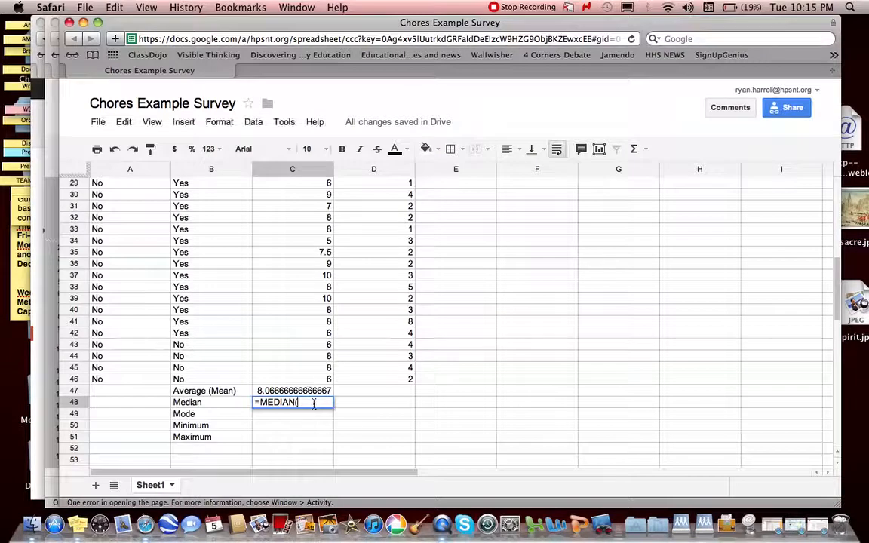
{"action": "left_click_drag", "start_coordinate": [316, 380], "coordinate": [307, 236]}
{"action": "key", "text": "Return"}
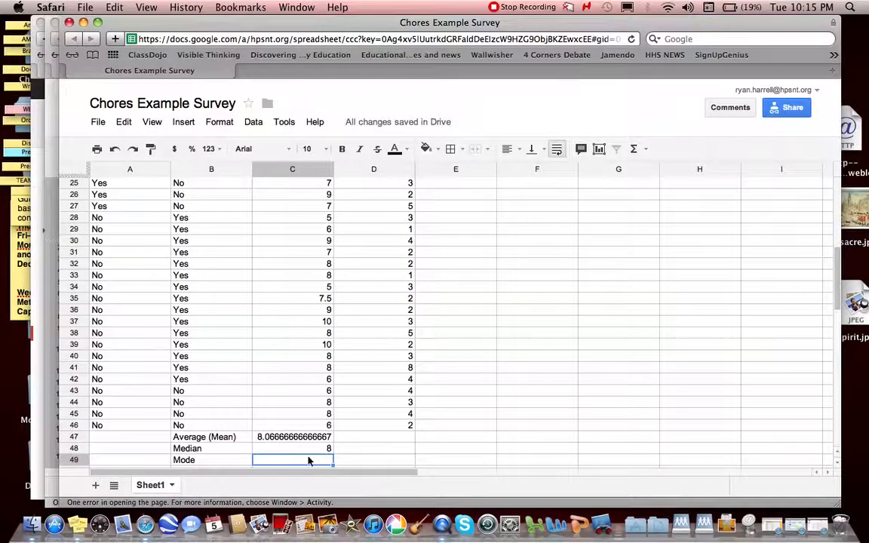
- Calculate the mode of the hours of sleep in cell C49 with the MODE function over all sleep answers in column C
{"action": "type", "text": "MODE"}
{"action": "key", "text": "BackSpace"}
{"action": "type", "text": "="}
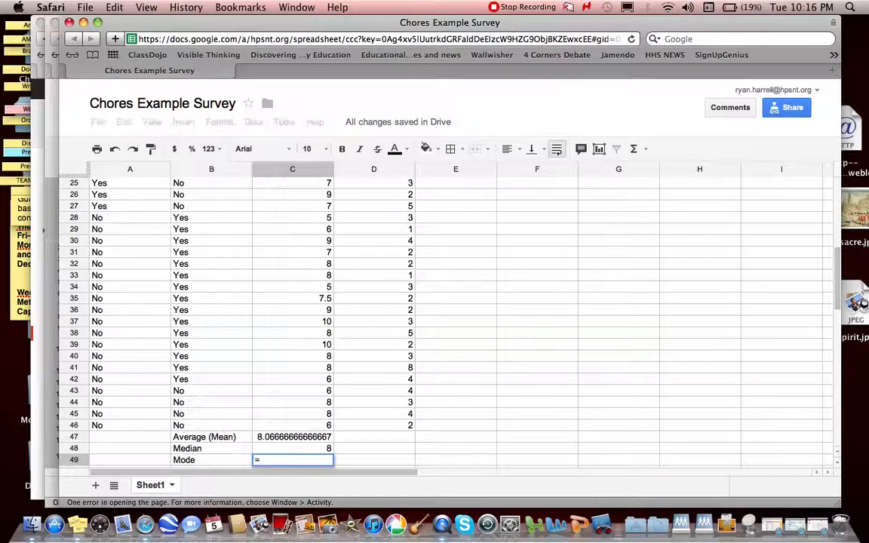
{"action": "type", "text": "MODE"}
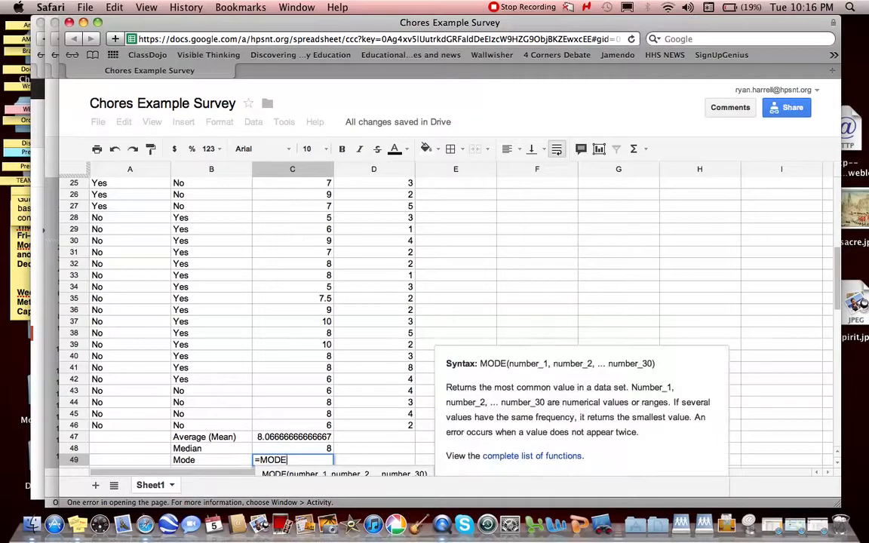
{"action": "type", "text": "("}
{"action": "left_click", "coordinate": [325, 424]}
{"action": "left_click_drag", "start_coordinate": [324, 425], "coordinate": [309, 236]}
{"action": "key", "text": "Return"}
- Calculate the minimum hours of sleep in cell C50 with the MIN function over all sleep answers in column C
{"action": "scroll", "coordinate": [332, 372], "scroll_direction": "down", "scroll_amount": 2}
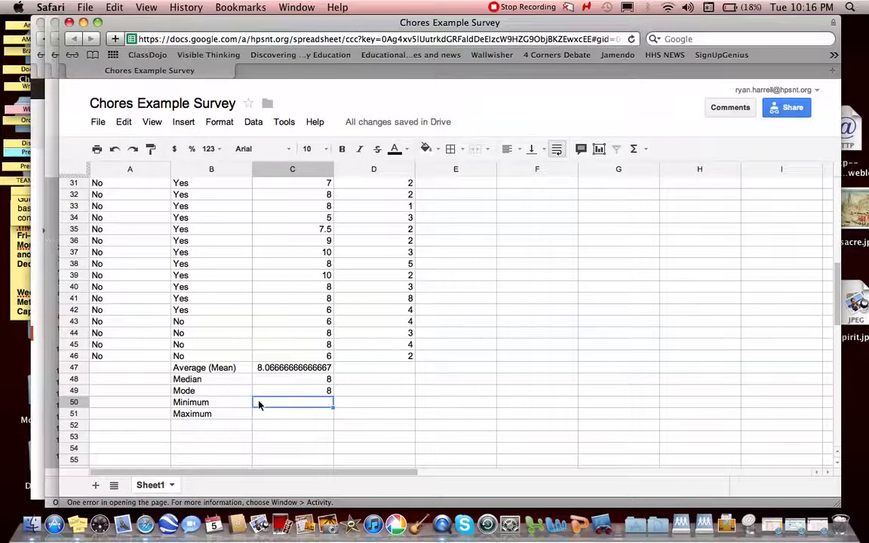
{"action": "type", "text": "MIN"}
{"action": "key", "text": "BackSpace"}
{"action": "key", "text": "BackSpace"}
{"action": "key", "text": "BackSpace"}
{"action": "type", "text": "="}
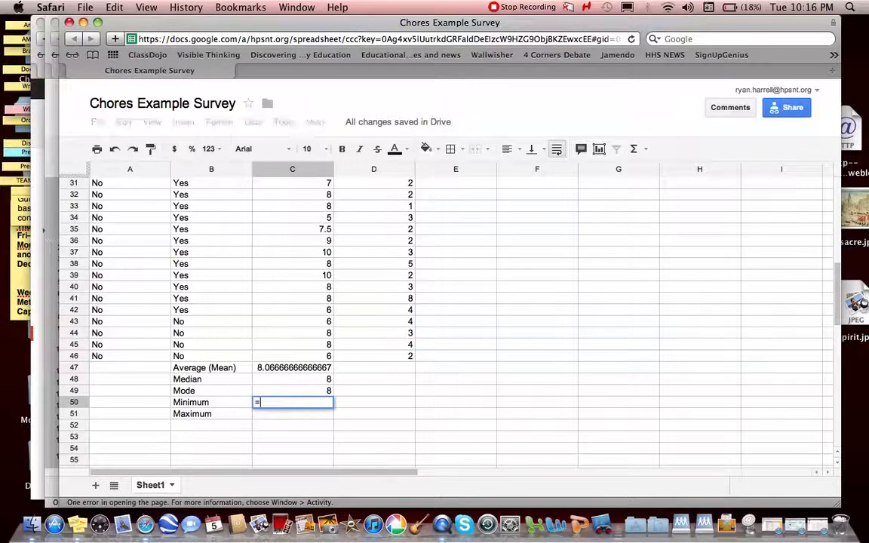
{"action": "type", "text": "M"}
{"action": "key", "text": "BackSpace"}
{"action": "type", "text": "MIN"}
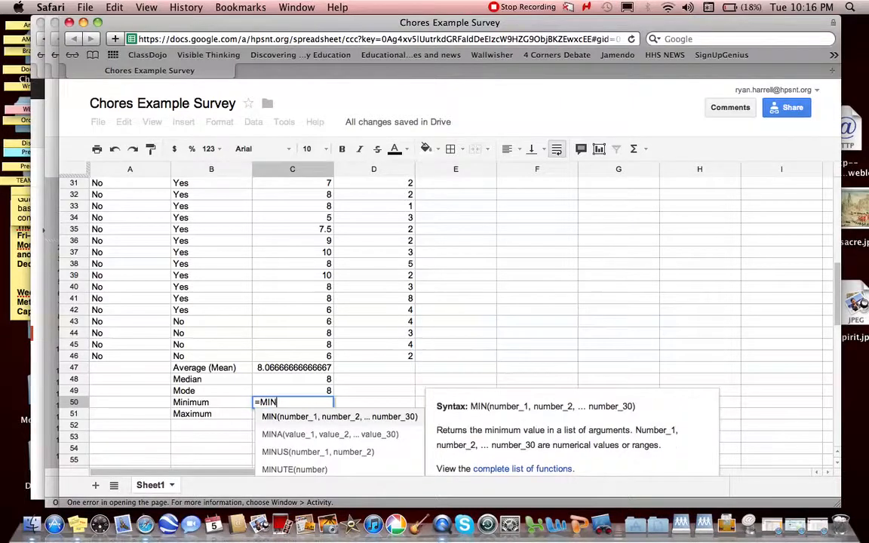
{"action": "type", "text": "("}
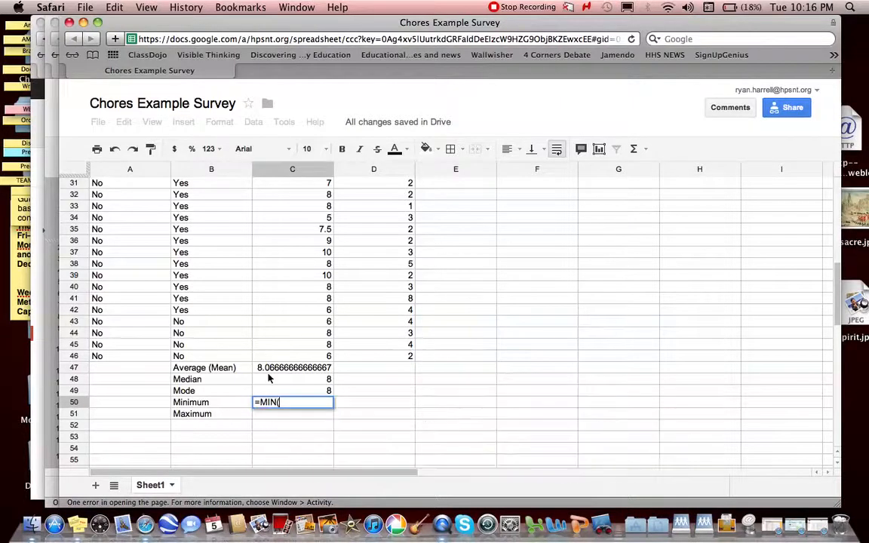
{"action": "left_click_drag", "start_coordinate": [291, 355], "coordinate": [292, 163]}
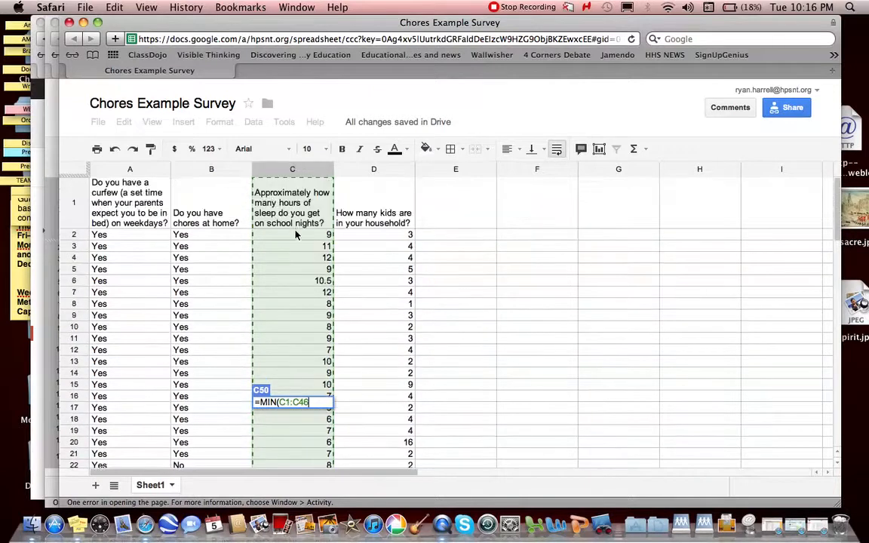
{"action": "key", "text": "Return"}
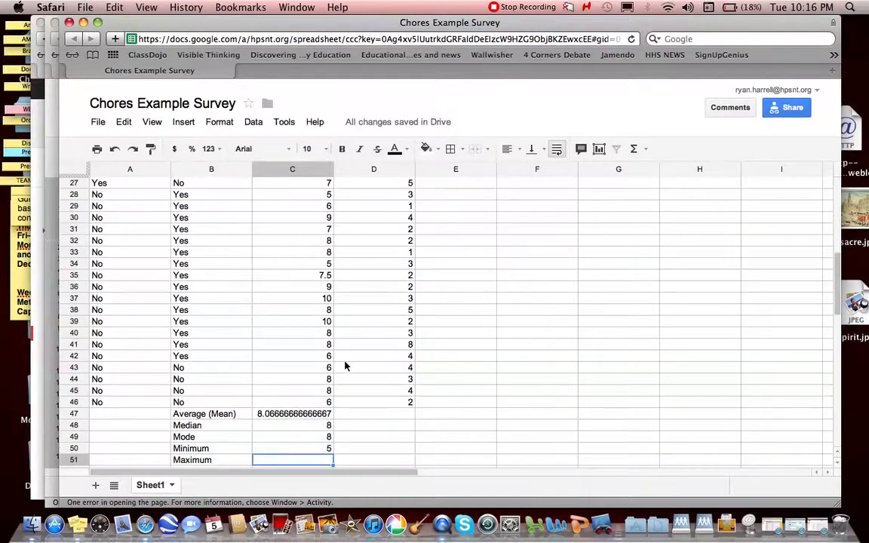
- Calculate the maximum hours of sleep in cell C51 with the MAX function over C2:C46
{"action": "scroll", "coordinate": [345, 363], "scroll_direction": "down", "scroll_amount": 1}
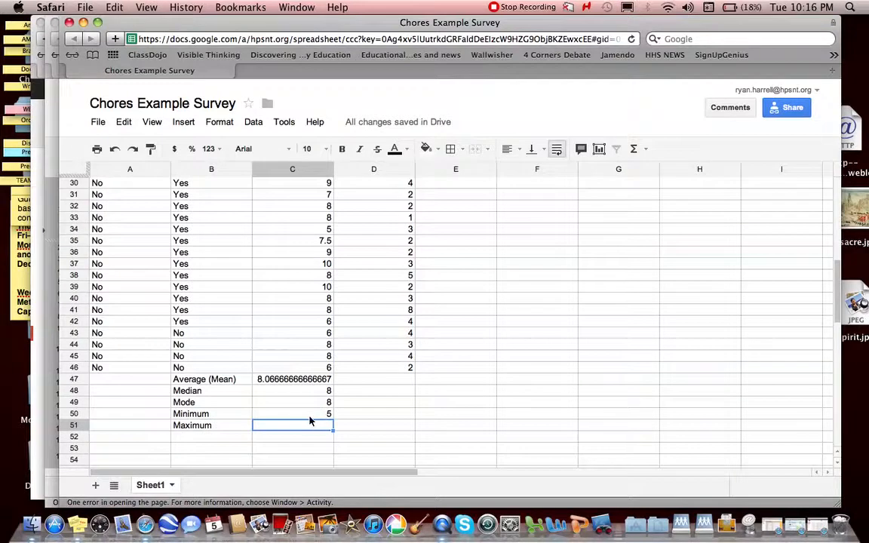
{"action": "type", "text": "MAX"}
{"action": "key", "text": "BackSpace"}
{"action": "key", "text": "BackSpace"}
{"action": "type", "text": "="}
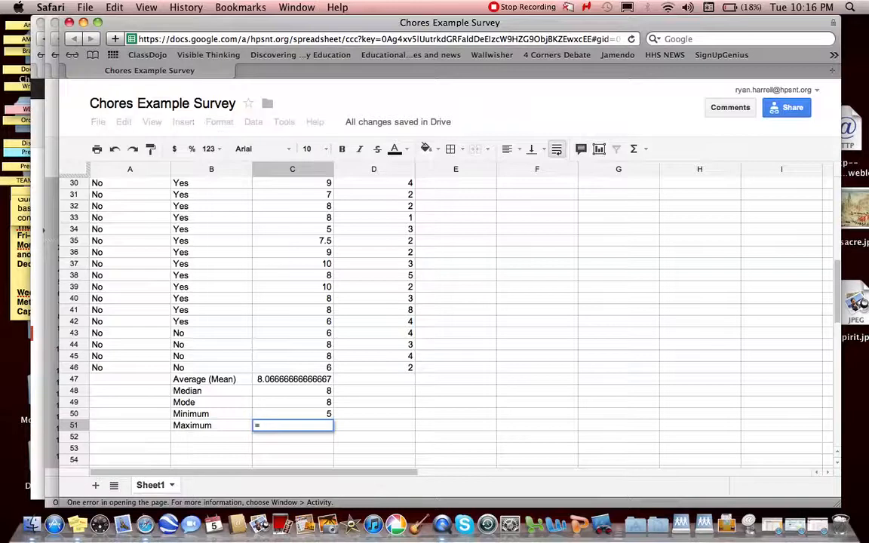
{"action": "type", "text": "MAX"}
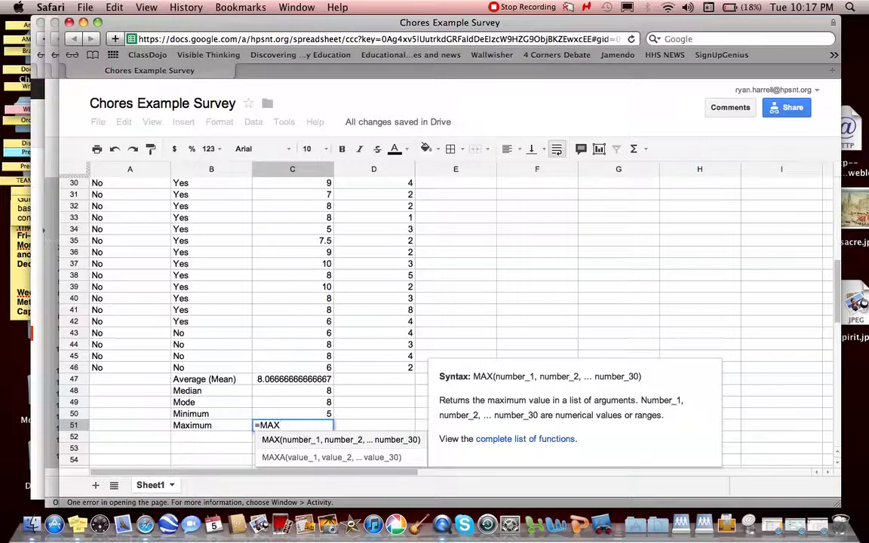
{"action": "type", "text": "("}
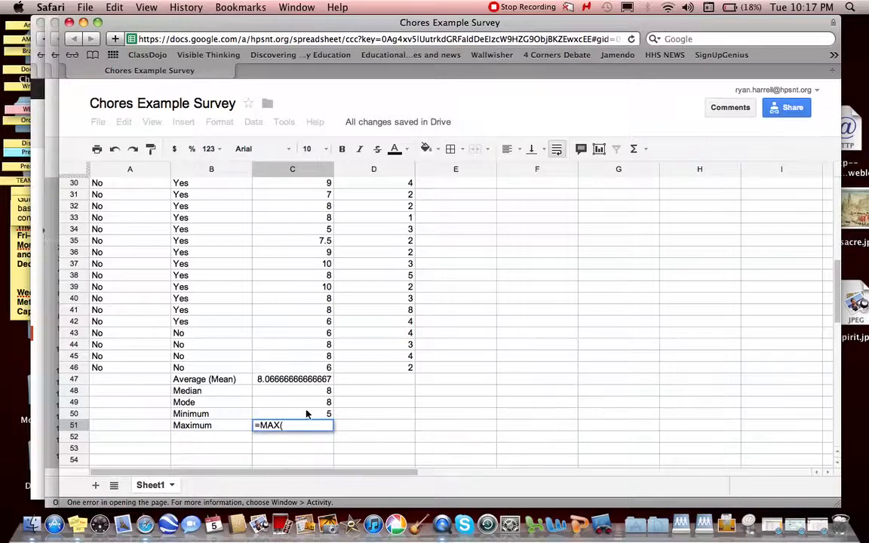
{"action": "left_click", "coordinate": [317, 368]}
{"action": "left_click_drag", "start_coordinate": [317, 368], "coordinate": [308, 240]}
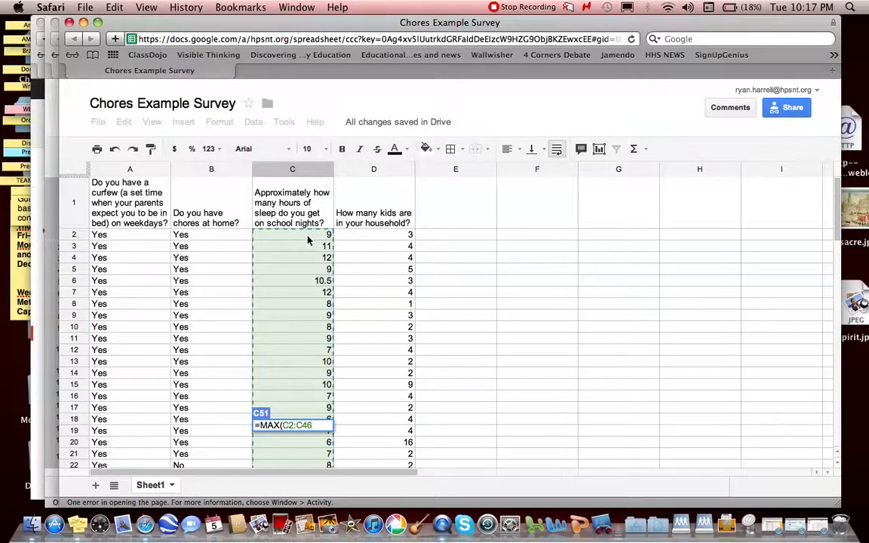
{"action": "key", "text": "Return"}
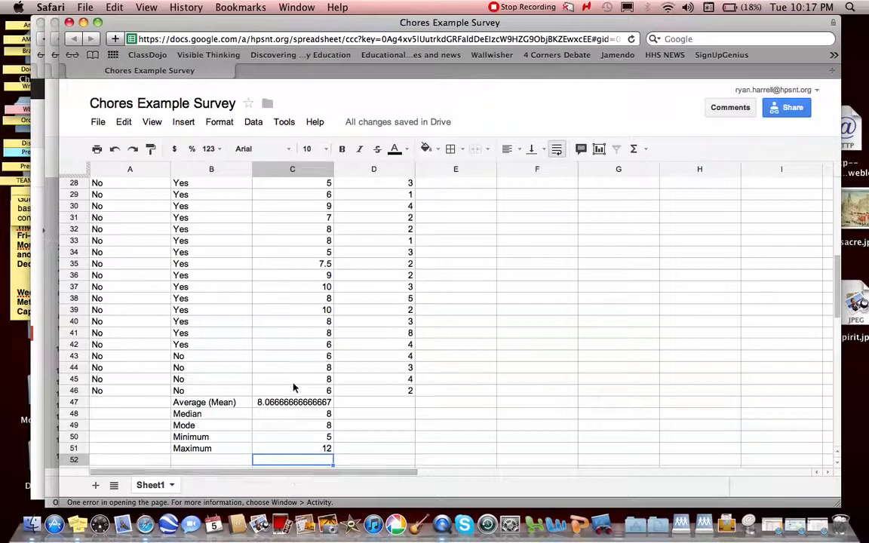
- Select cell D47 in the Average (Mean) row, below the answers on the number of kids in the household
{"action": "left_click", "coordinate": [366, 403]}
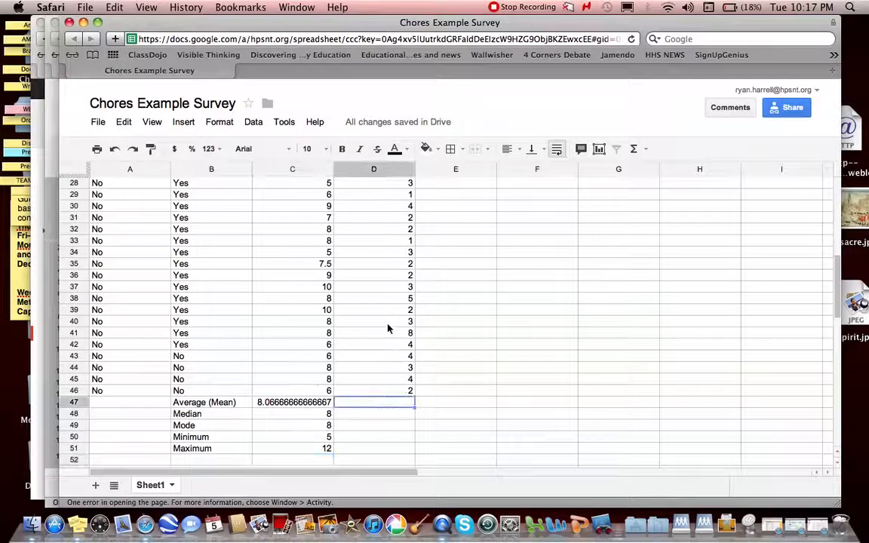